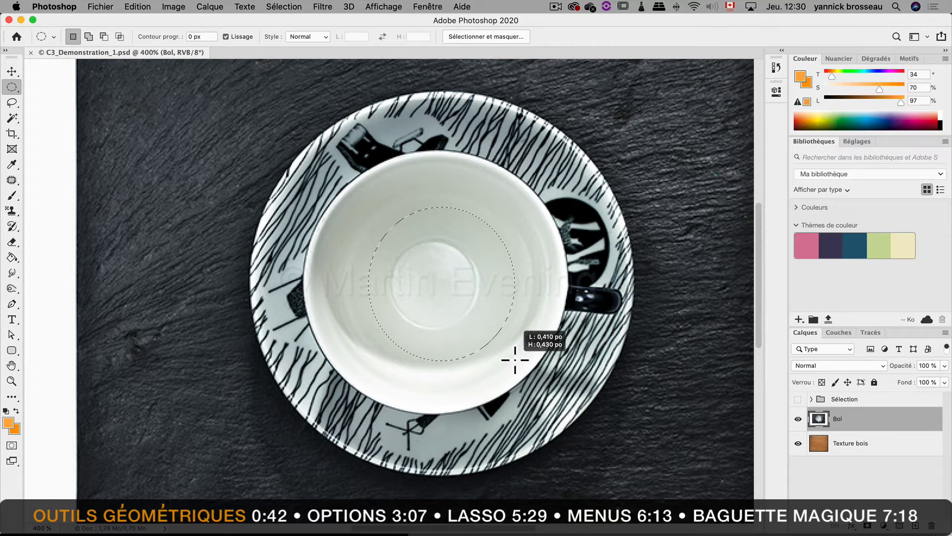
Make an elliptical selection around the whole saucer and adjust its colours with hue +2, saturation +3 and lightness +4
left_click_drag(515, 359, 636, 475)
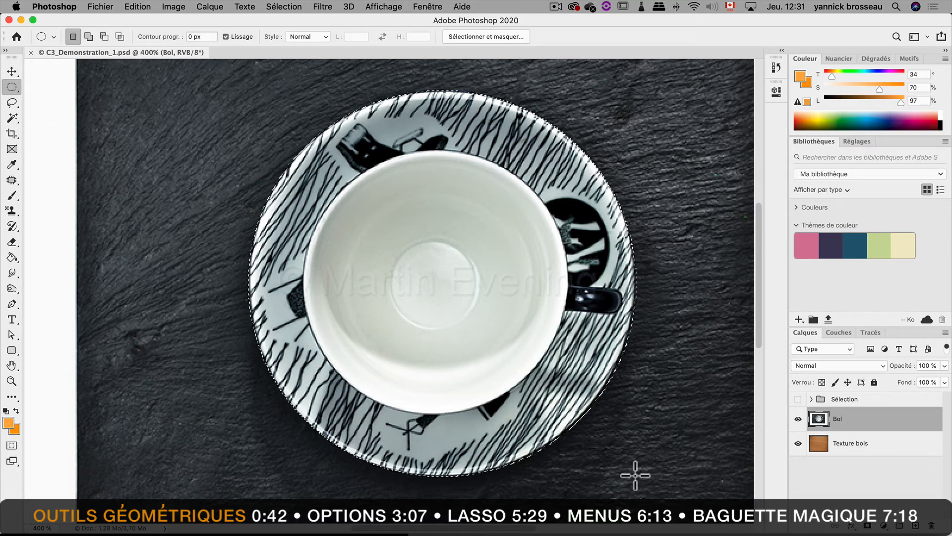
scroll(363, 383, "left", 1)
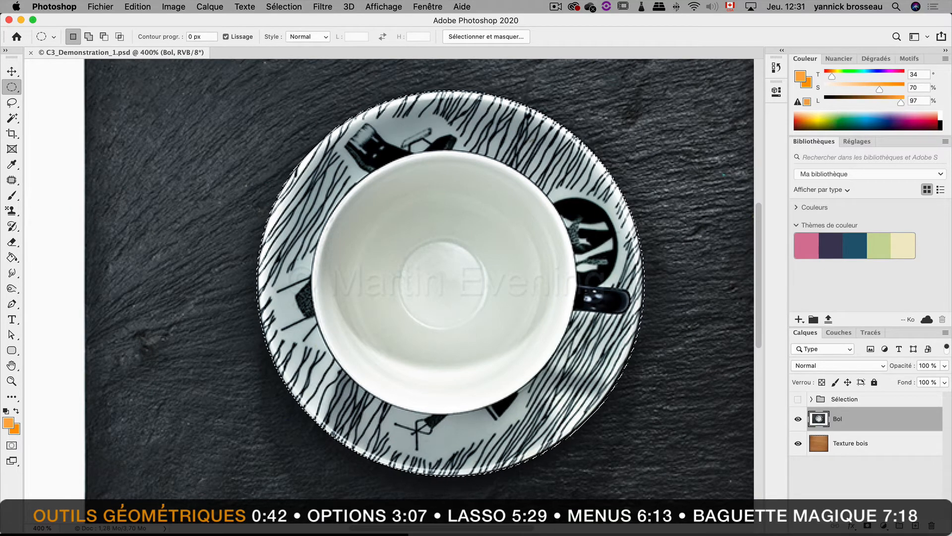
left_click(173, 6)
mouse_move(208, 39)
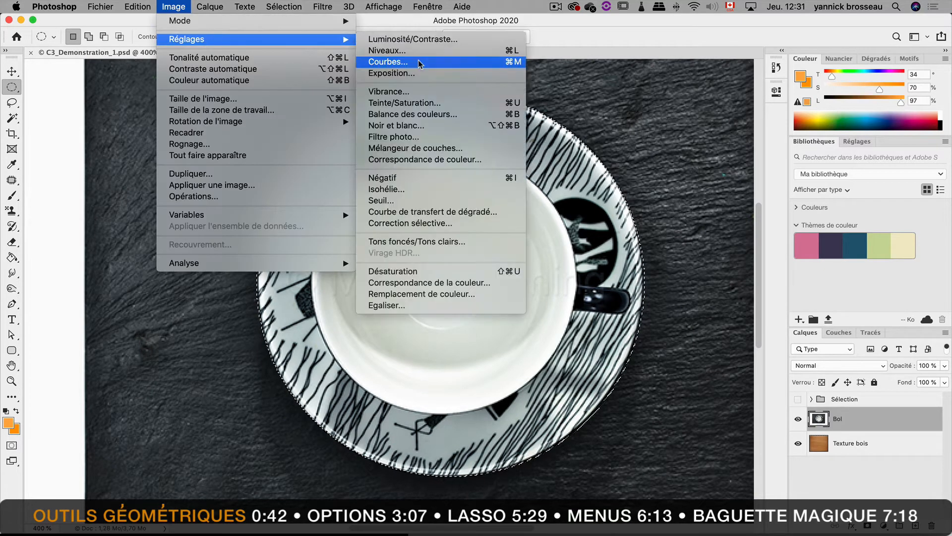
left_click(464, 103)
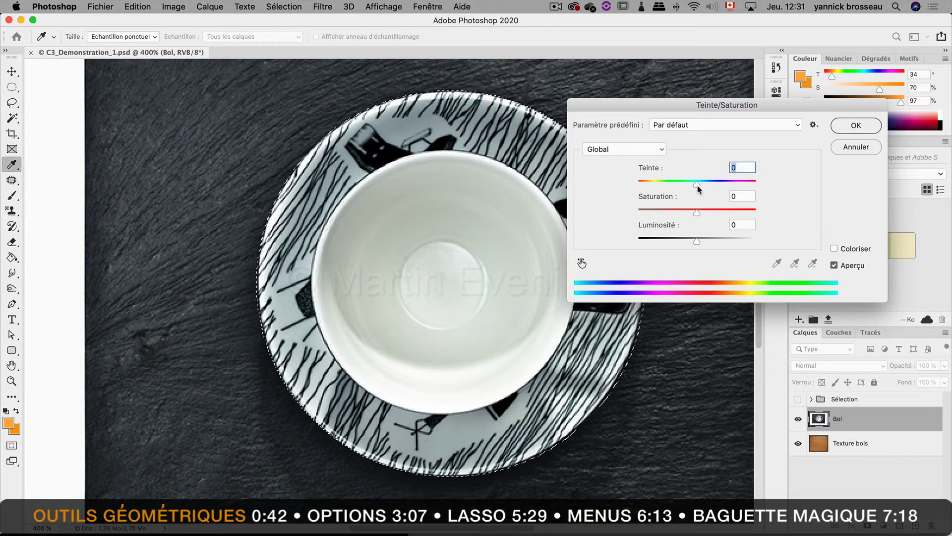
mouse_move(696, 184)
left_mouse_down()
mouse_move(685, 184)
mouse_move(733, 185)
mouse_move(648, 183)
mouse_move(698, 184)
left_mouse_up()
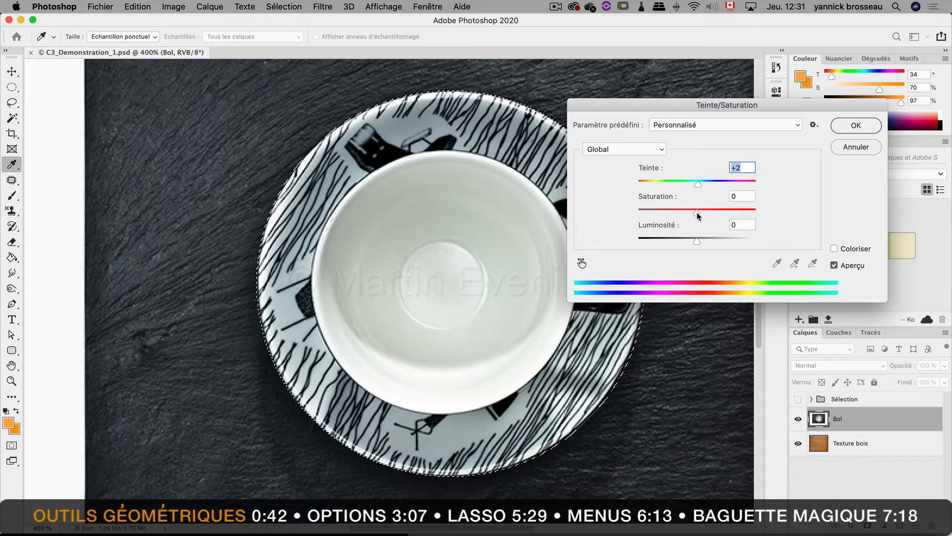
left_click_drag(697, 210, 650, 215)
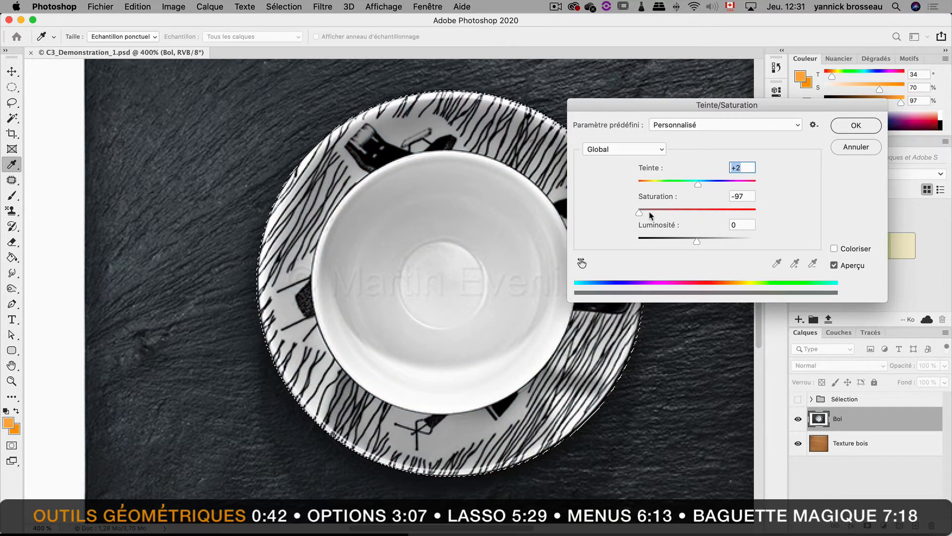
left_click_drag(650, 215, 700, 243)
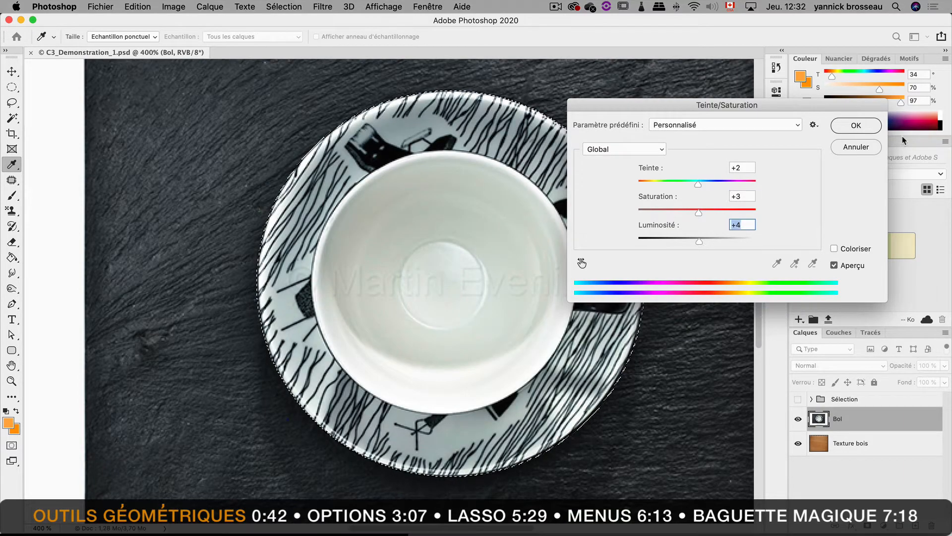
left_click(857, 126)
Fill the saucer selection with the foreground colour in Normal mode at 100% opacity
key("m")
right_click(389, 228)
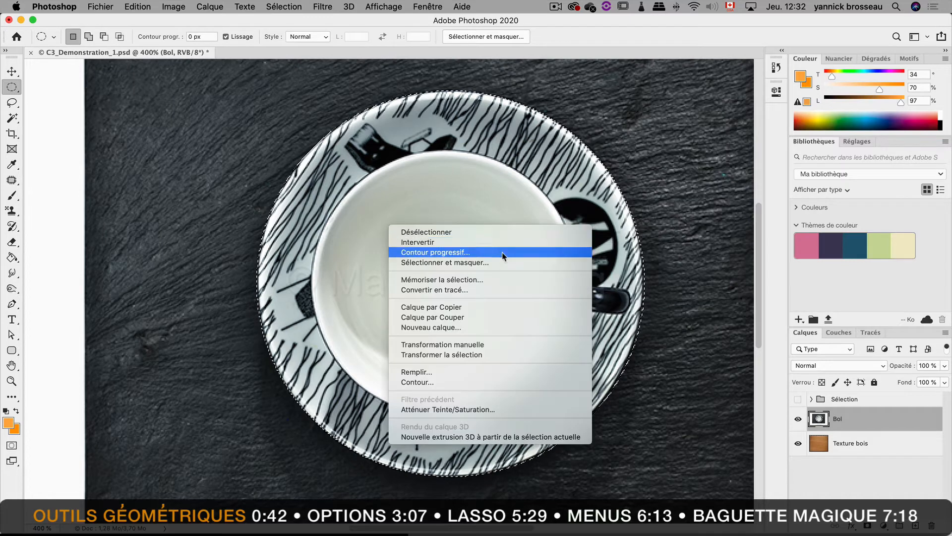
left_click(540, 371)
left_click(595, 247)
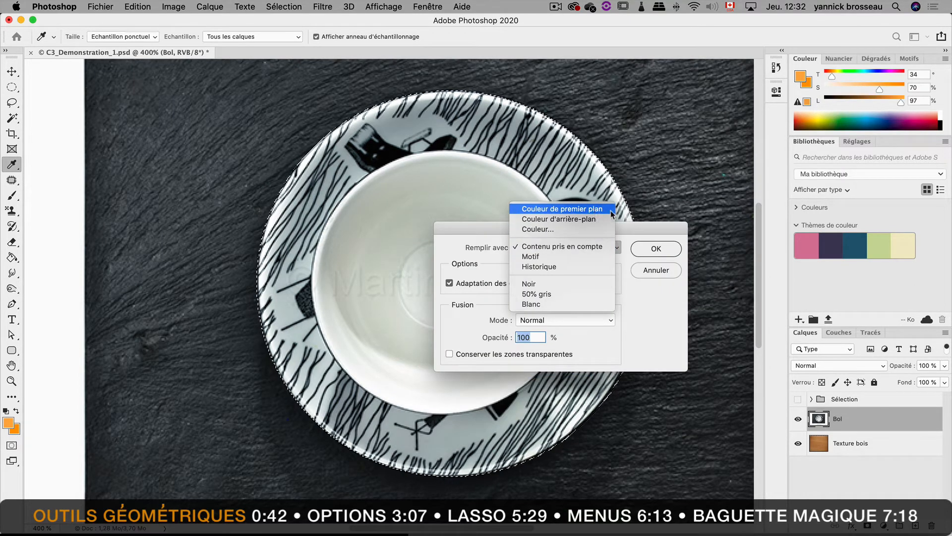
left_click(611, 209)
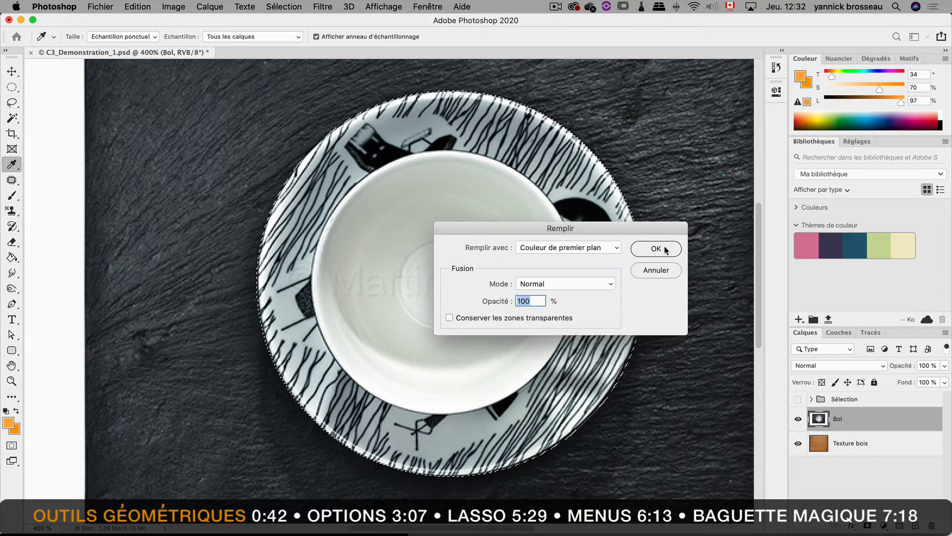
left_click(656, 249)
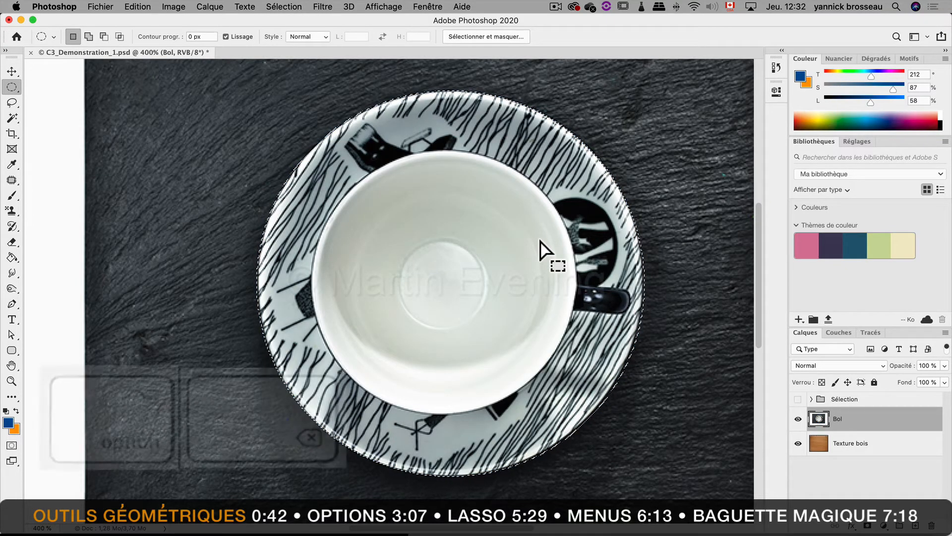
Fill the saucer selection directly with the blue foreground colour and with the orange background colour
key("alt+BackSpace")
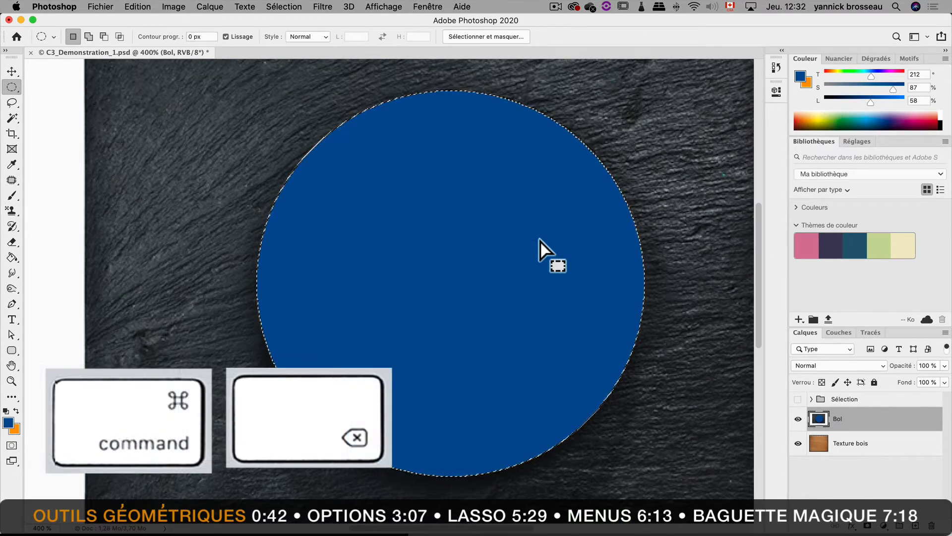
key("super+BackSpace")
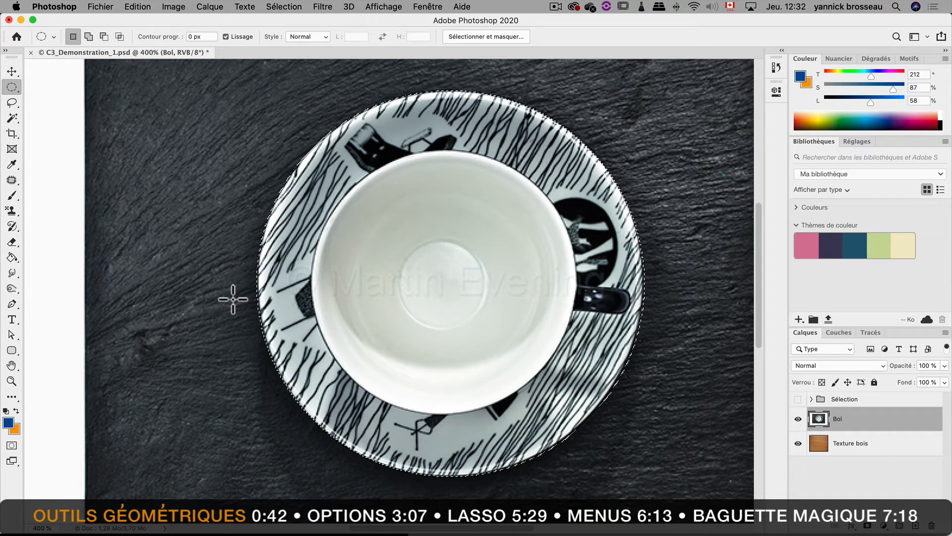
Copy the selected saucer onto a new layer and toggle the visibility of the Bol layer
right_click(513, 282)
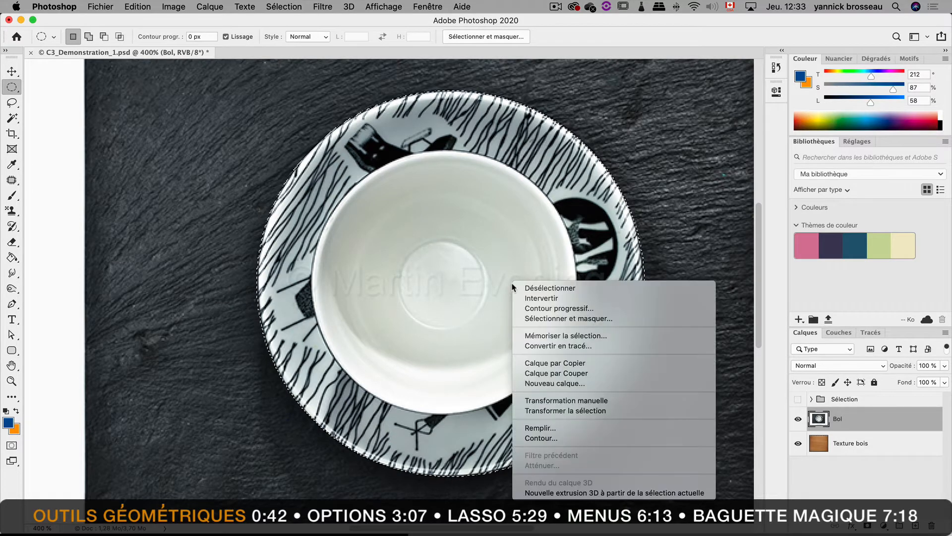
left_click(599, 363)
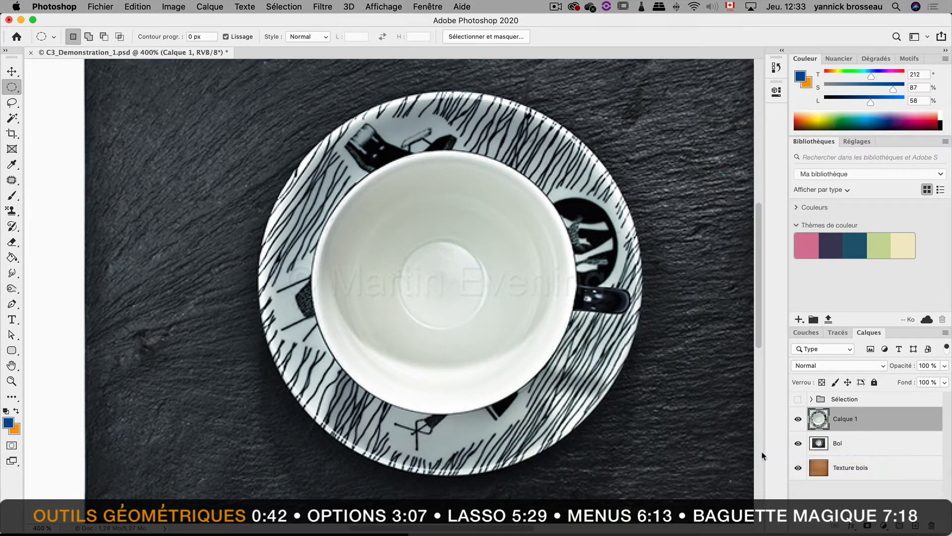
left_click(798, 443)
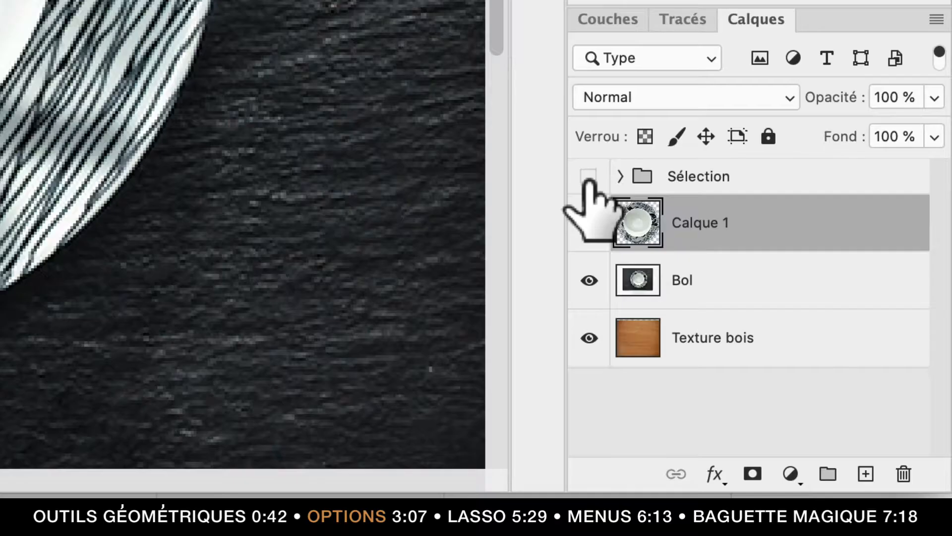
Show and expand the Sélection layer group and make its Vide layer active
left_click(590, 177)
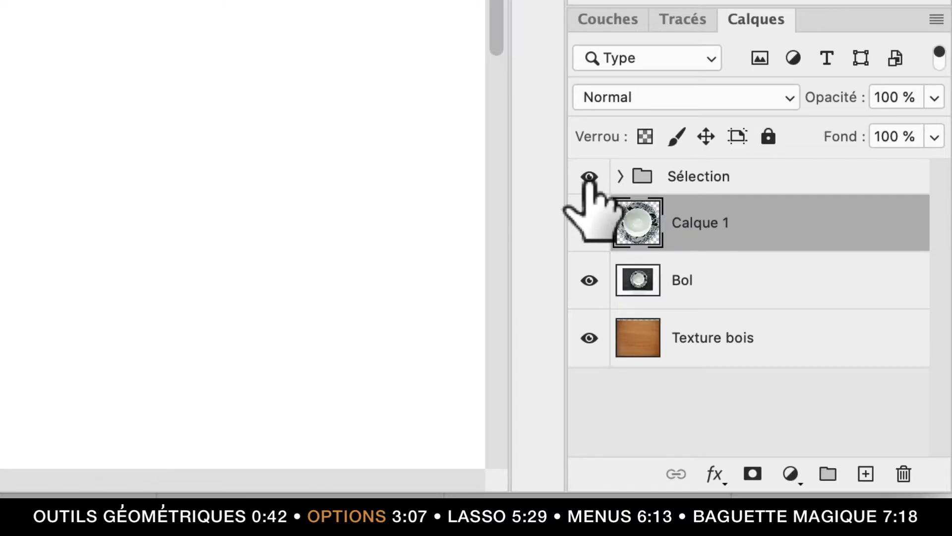
left_click(620, 177)
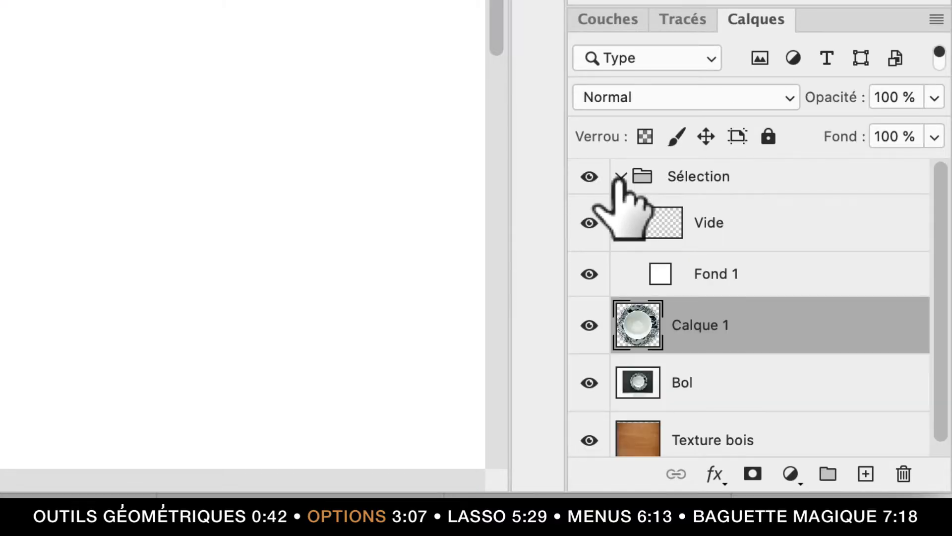
left_click(783, 223)
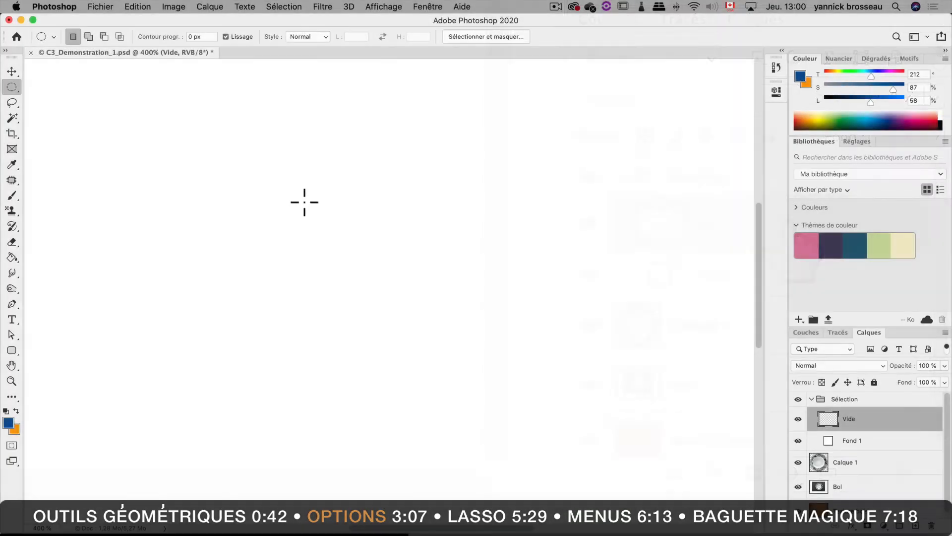
Draw a circular selection on the Vide layer, trying out a blue foreground fill in it and clearing that fill
left_click_drag(494, 392, 542, 401)
key("alt+BackSpace")
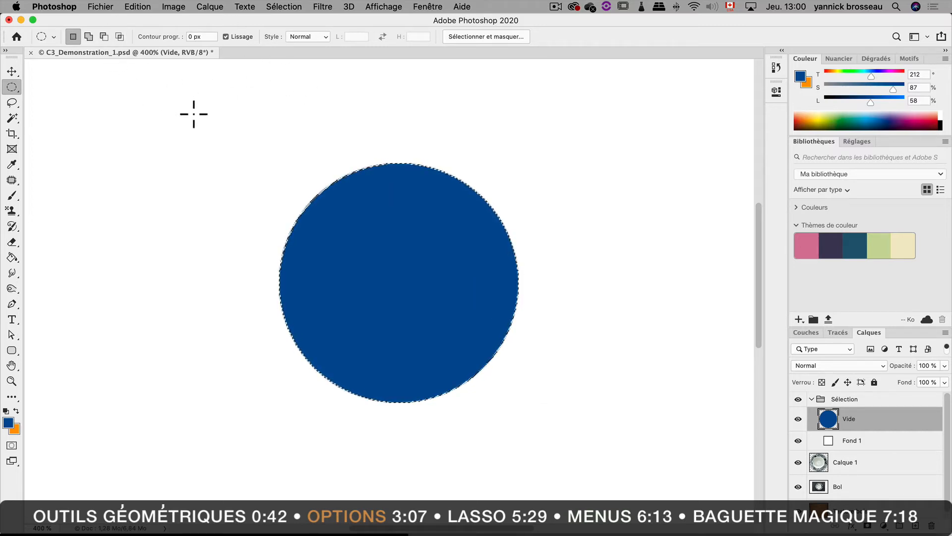
key("BackSpace")
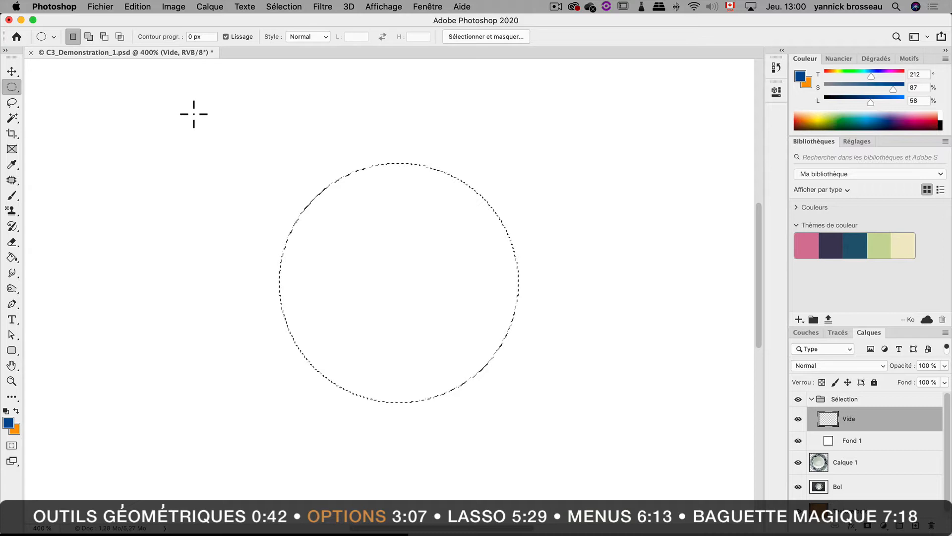
Feather the circular selection with a radius of 50 pixels
right_click(446, 281)
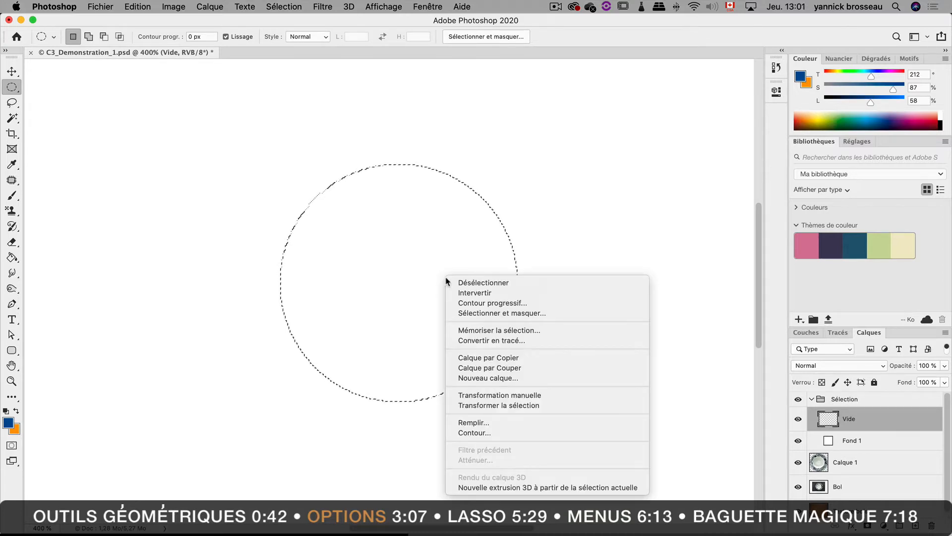
left_click(548, 301)
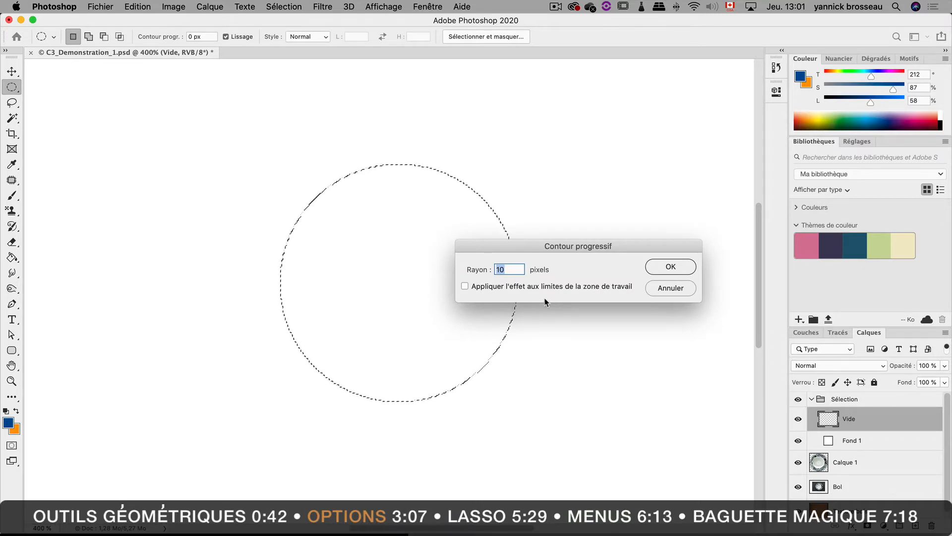
type("50")
left_click(669, 268)
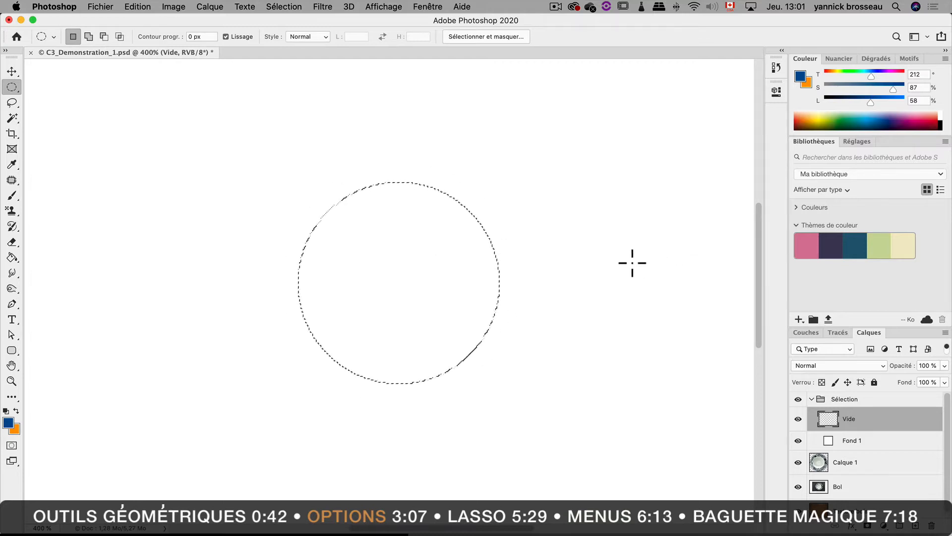
Try a blue foreground fill in the feathered selection, undoing it and deselecting the circle
key("alt")
key("alt+BackSpace")
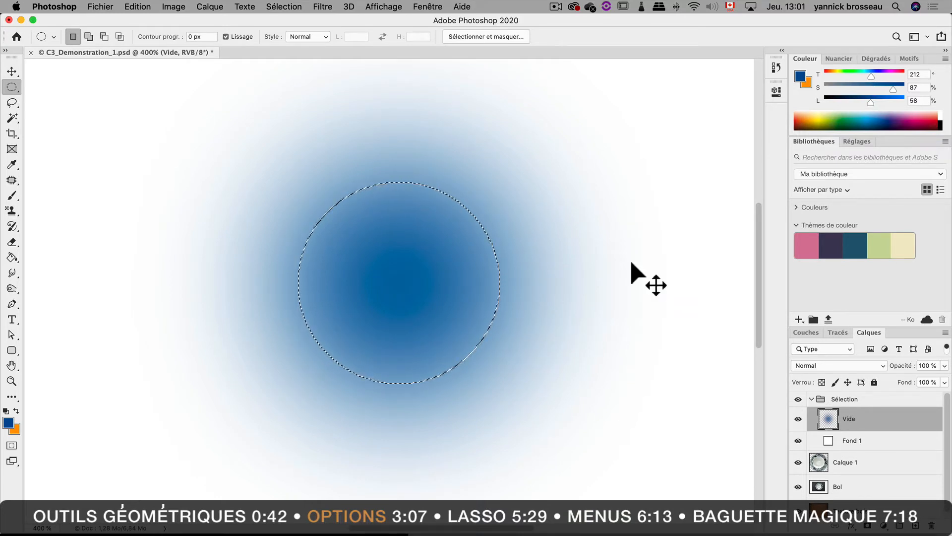
key("super+z")
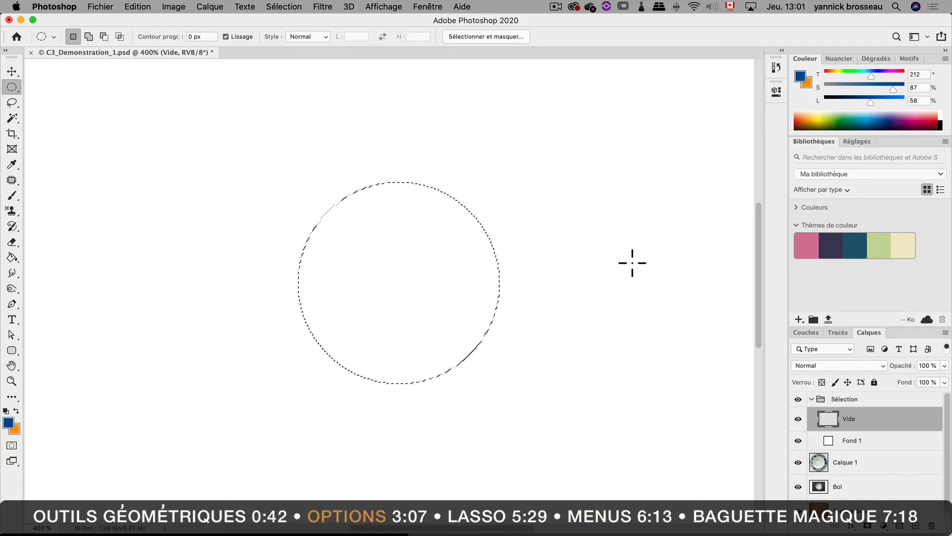
key("super+d")
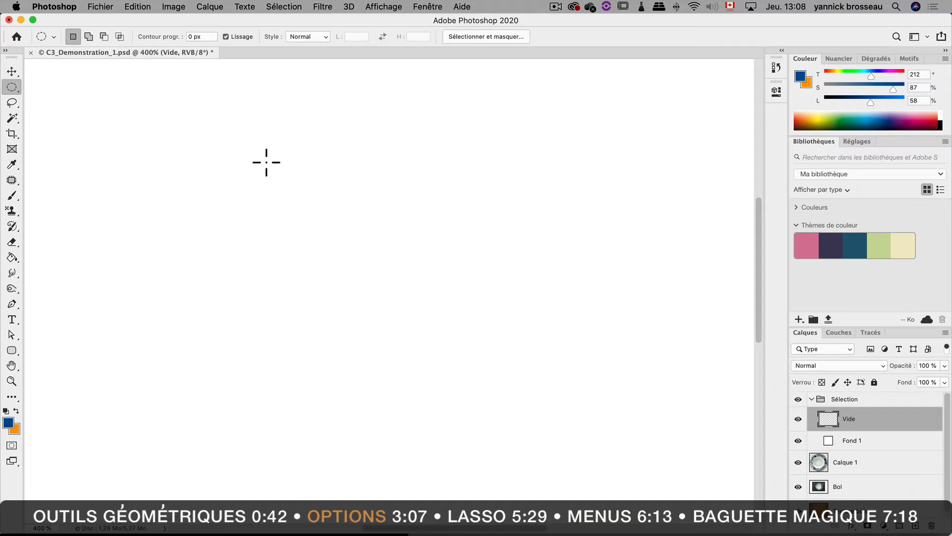
Build a cloud-shaped selection by adding several overlapping ellipses to a first ellipse, and deselect it
left_click_drag(264, 160, 594, 440)
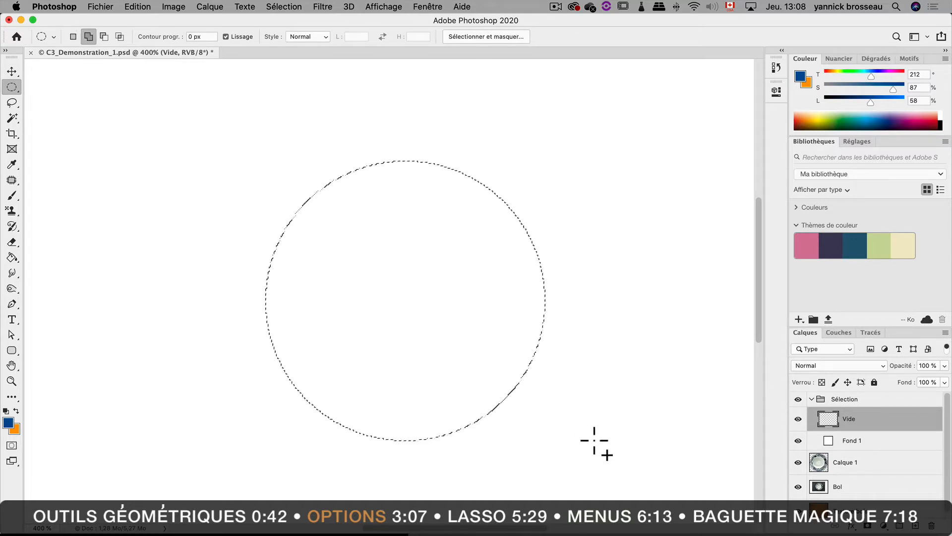
left_click_drag(150, 165, 400, 388)
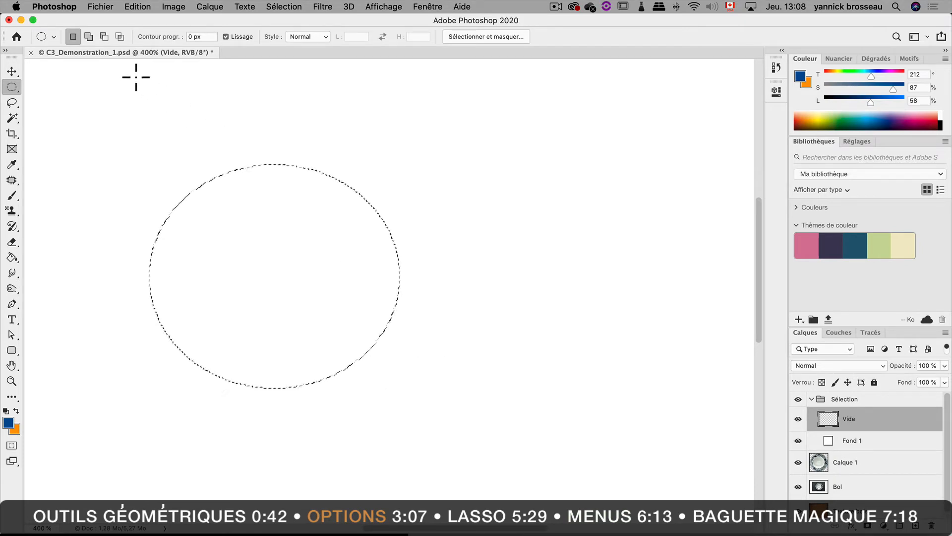
key("shift")
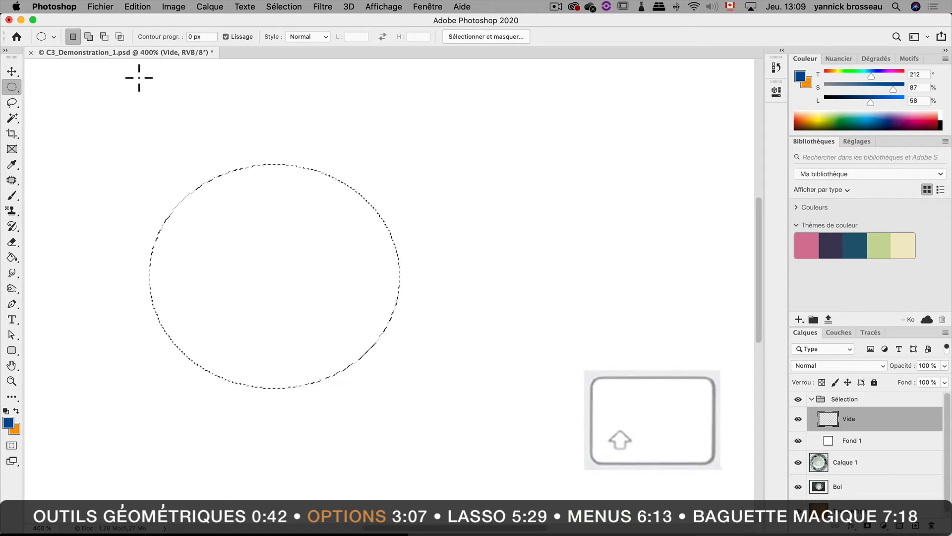
left_click(88, 37)
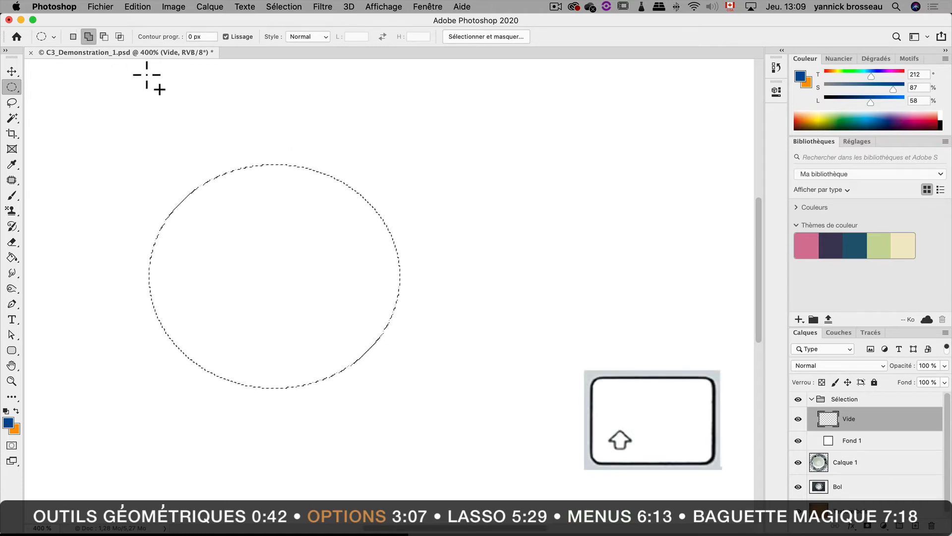
left_click_drag(317, 190, 453, 315)
left_click_drag(329, 276, 493, 400)
left_click_drag(338, 237, 558, 278)
left_click_drag(259, 325, 407, 437)
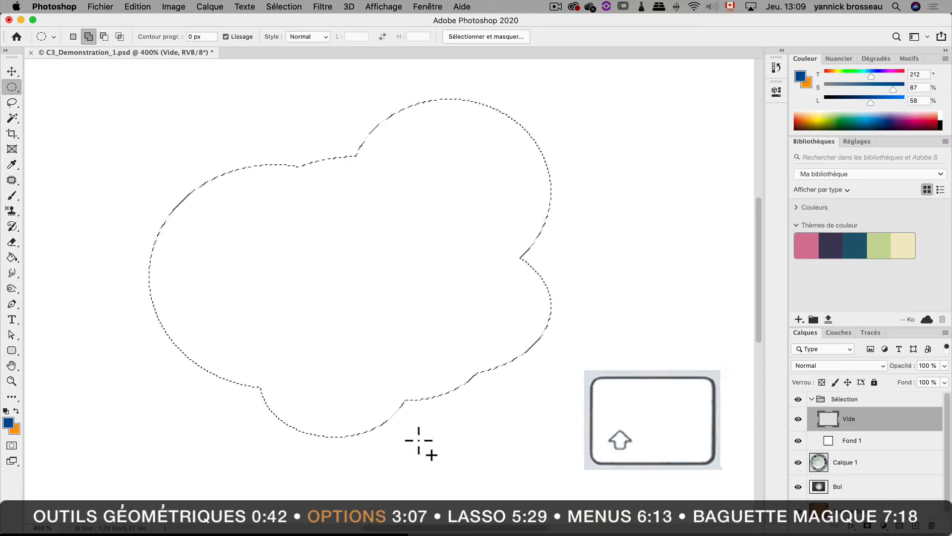
left_click(418, 440)
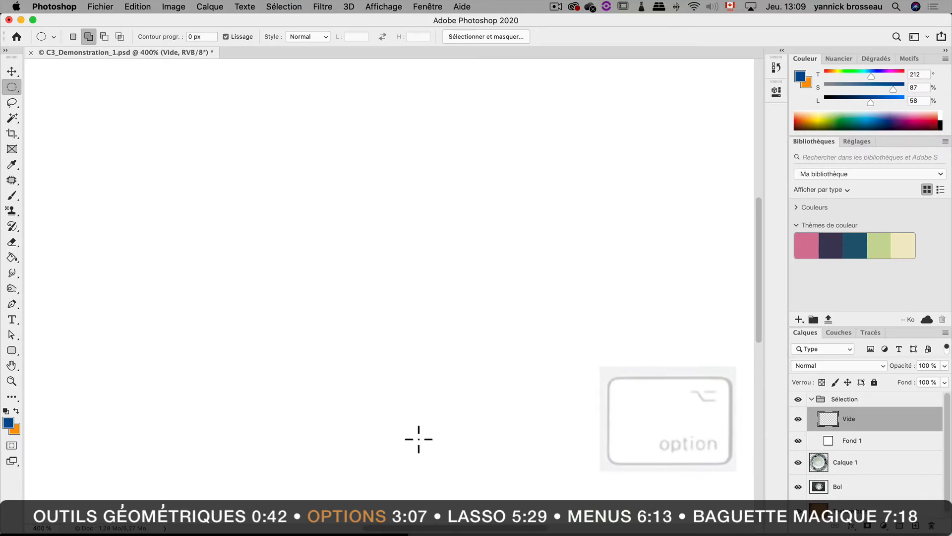
Draw an elliptical selection about 0.76 by 0.69 inches and subtract an overlapping ellipse from its lower-right side to form a crescent
left_click(105, 37)
left_click_drag(228, 147, 495, 387)
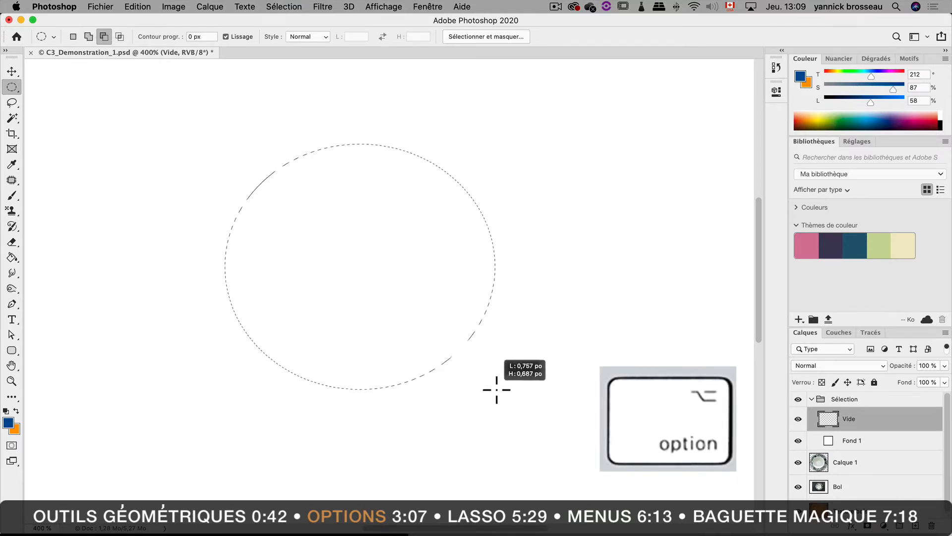
left_click_drag(358, 236, 561, 415)
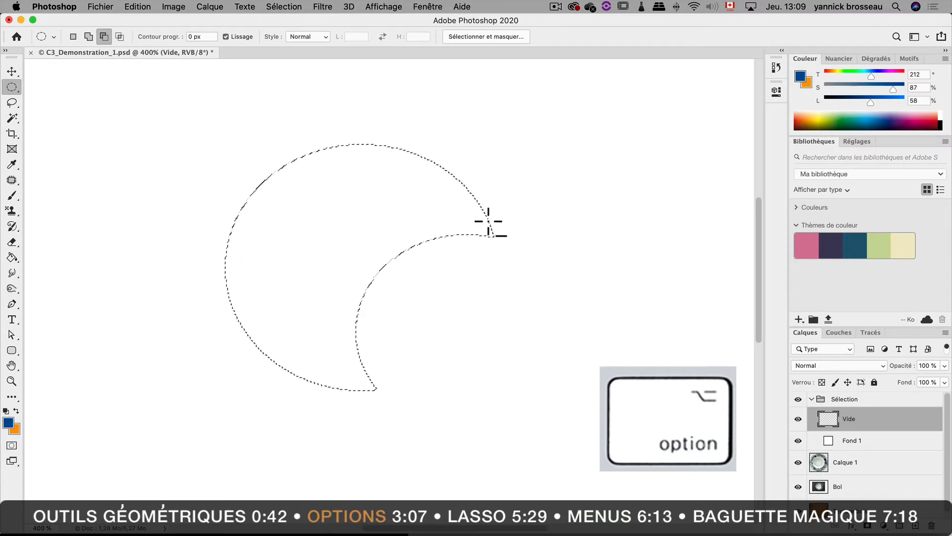
Subtract two more overlapping ellipses from the crescent selection, one from its upper-right edge and one from its left side
left_click_drag(391, 120, 530, 208)
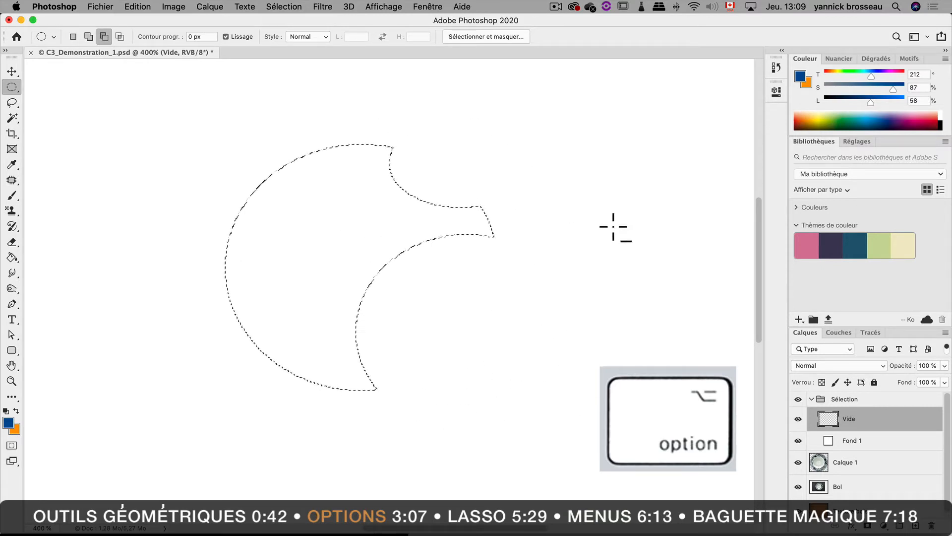
left_click_drag(128, 132, 317, 349)
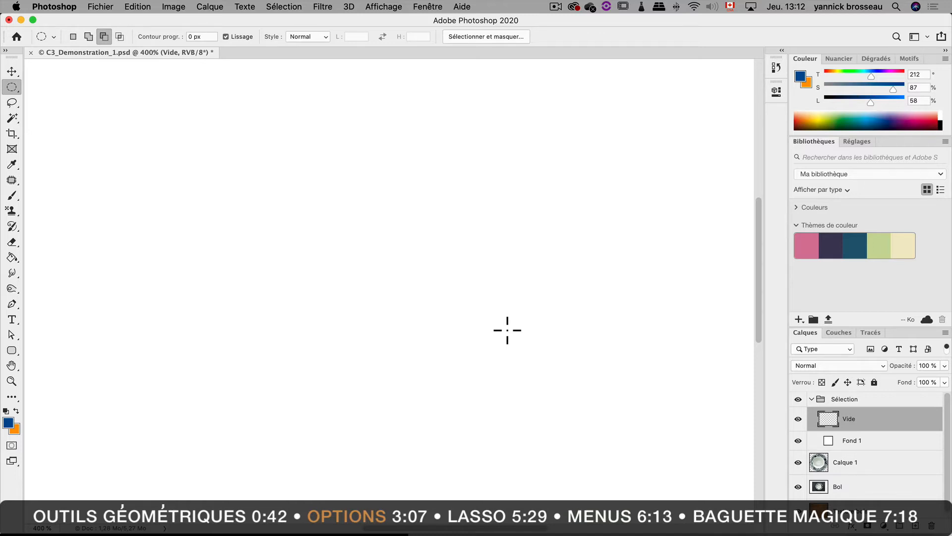
Start a new circular selection and add a rectangular shaft on its right with two small rectangular teeth beneath, forming a key
left_click(73, 36)
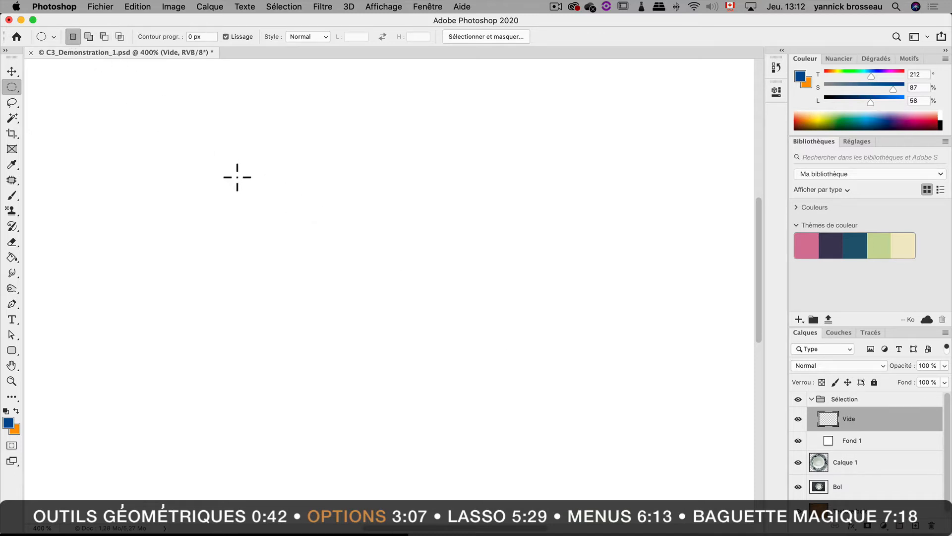
left_click_drag(216, 184, 387, 348)
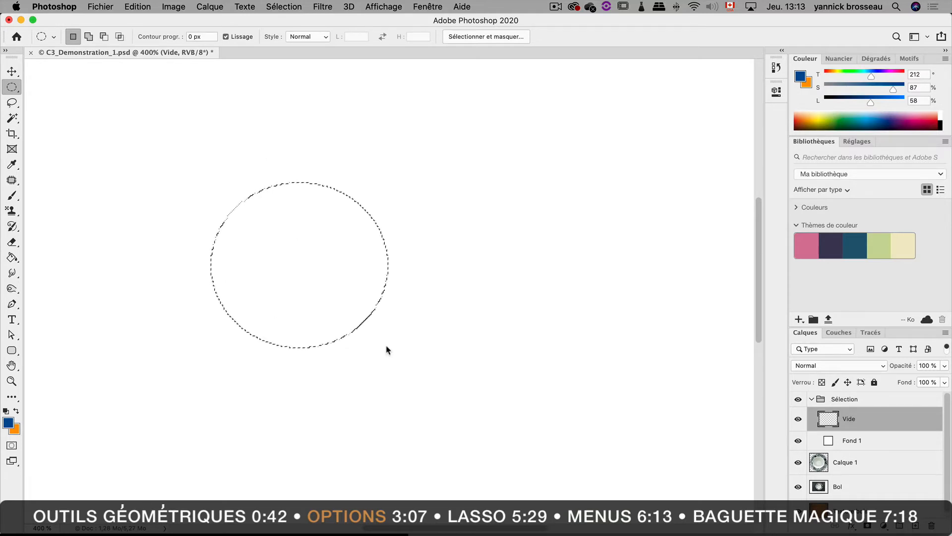
right_click(11, 87)
left_click(59, 88)
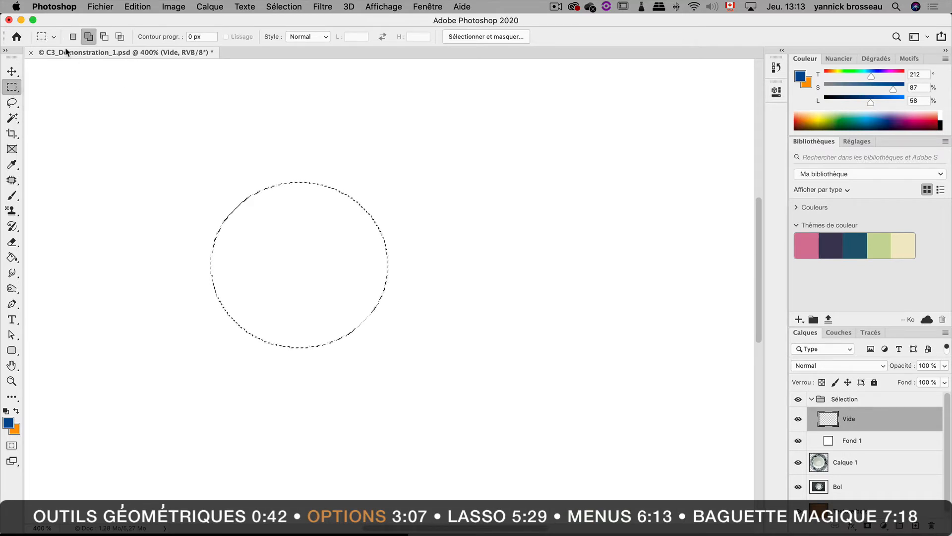
left_click_drag(415, 260, 571, 279)
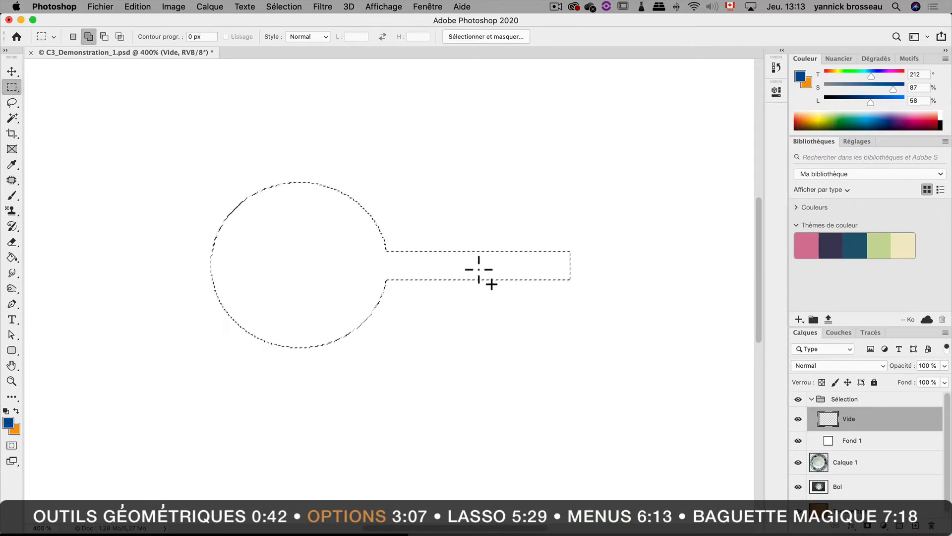
left_click_drag(490, 279, 546, 298)
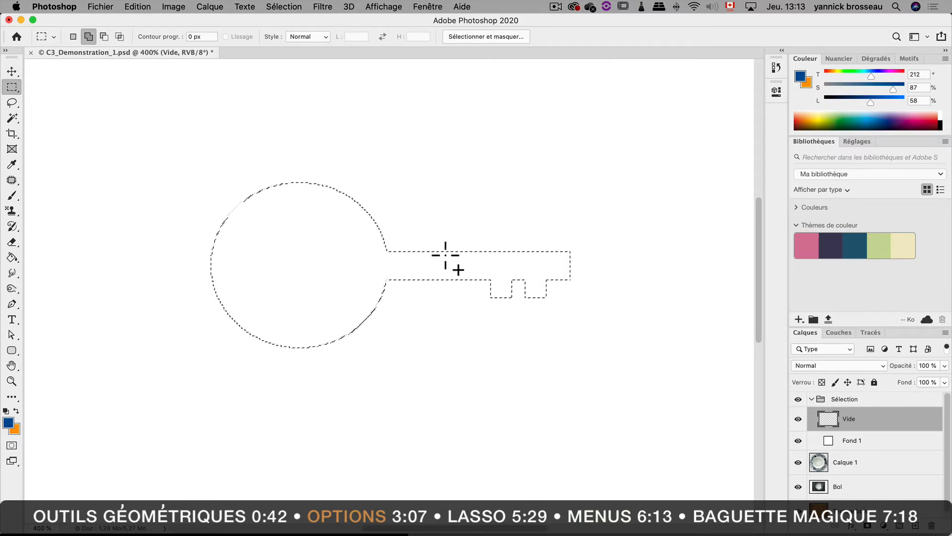
Add a small ellipse to the left edge of the key selection and subtract a smaller circle from its head
right_click(12, 87)
left_click(66, 99)
left_click(88, 36)
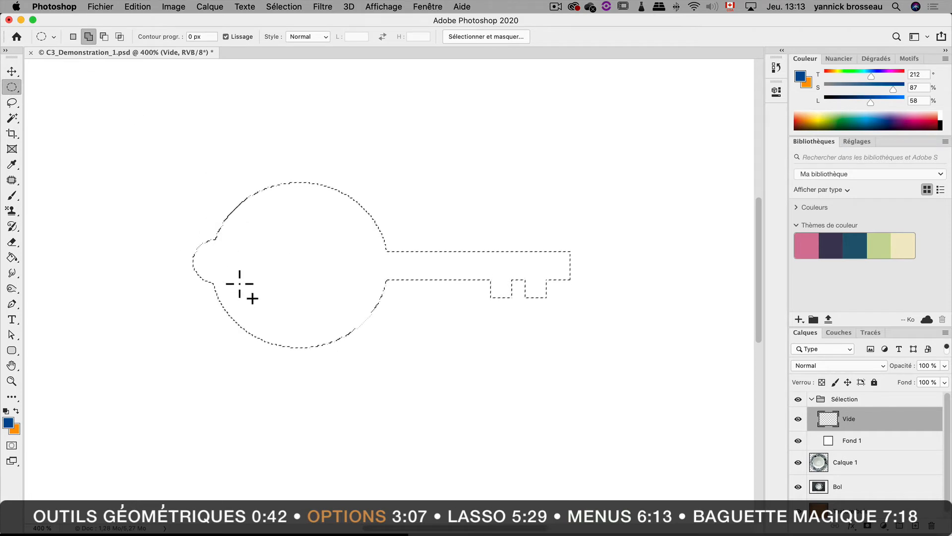
left_click(103, 38)
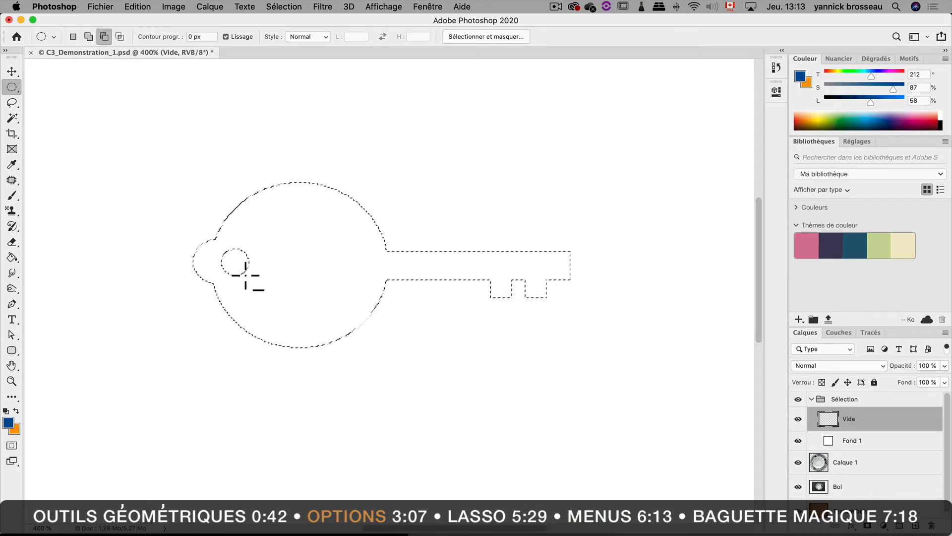
Set the foreground colour to light blue (hue 196, saturation 47%, brightness 83%) and fill the key selection with it
left_click_drag(854, 117, 864, 117)
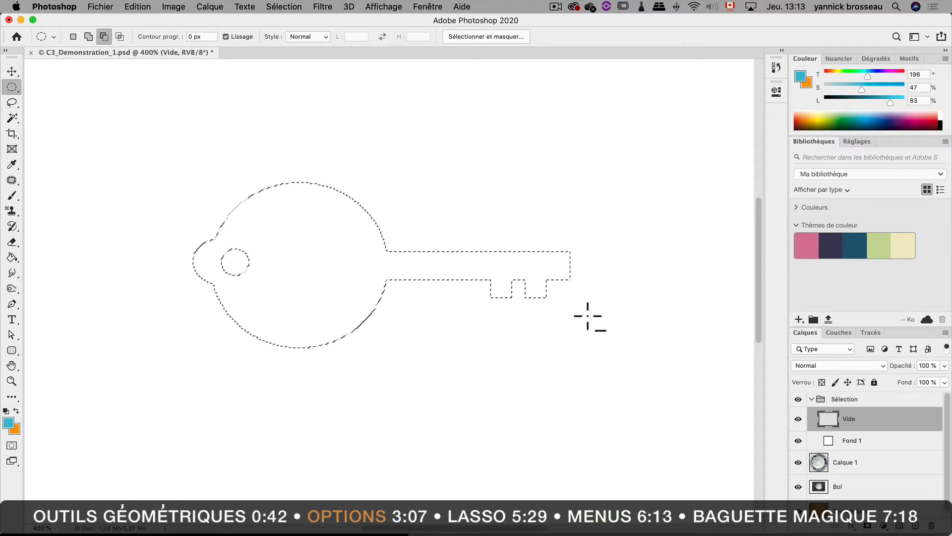
key("alt+BackSpace")
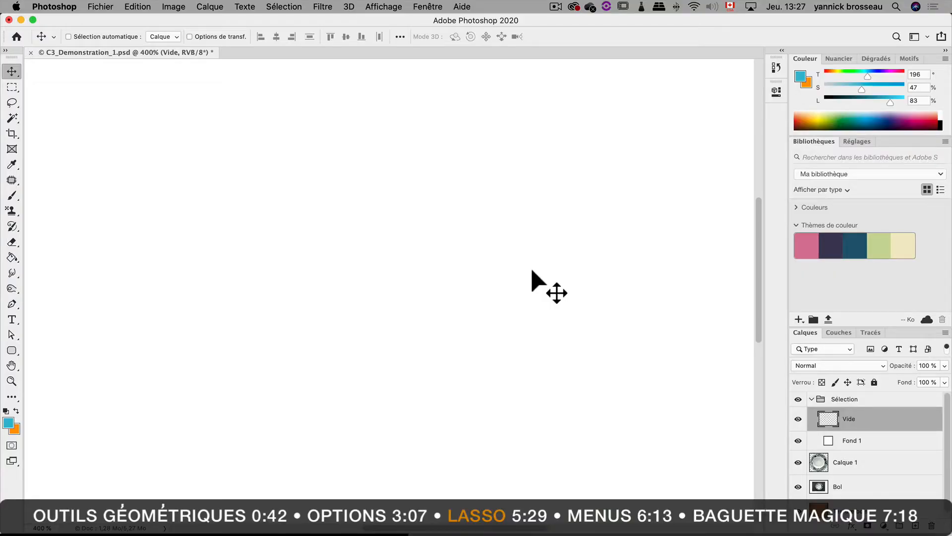
Draw a closed cloud-shaped selection with the freehand Lasso, try a light blue fill, undo it and deselect
left_click(12, 103)
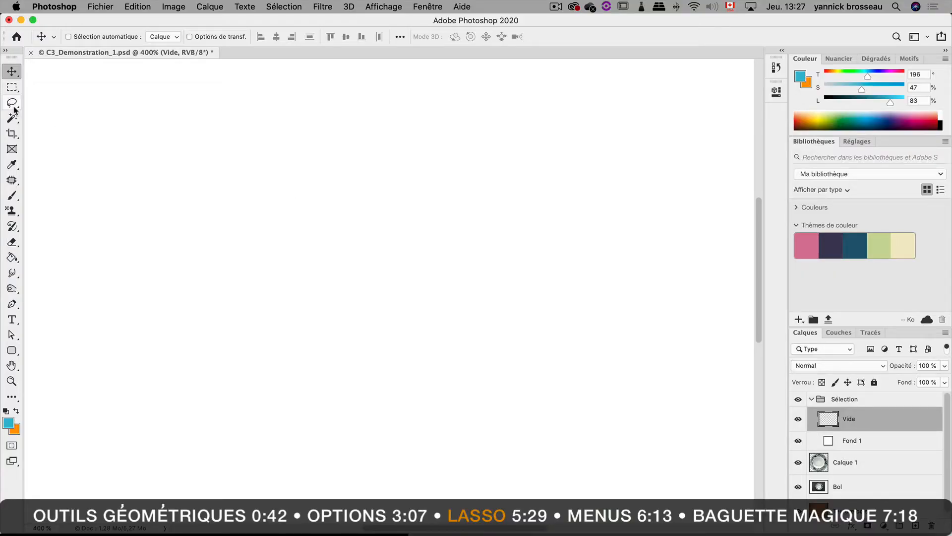
mouse_move(524, 269)
left_mouse_down()
mouse_move(417, 180)
mouse_move(336, 216)
mouse_move(291, 282)
mouse_move(316, 377)
mouse_move(374, 400)
mouse_move(466, 362)
mouse_move(519, 313)
mouse_move(589, 272)
mouse_move(521, 237)
mouse_move(511, 253)
left_mouse_up()
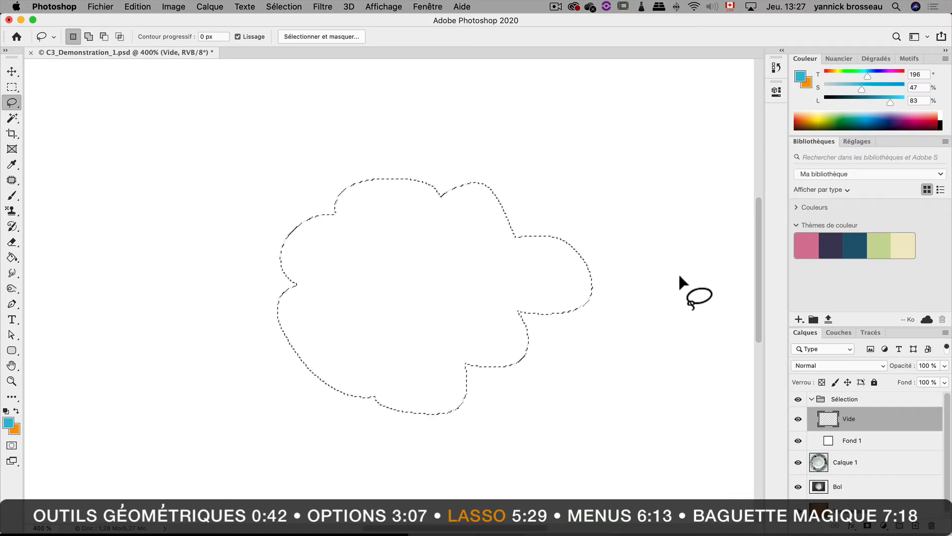
key("alt+BackSpace")
key("super+z")
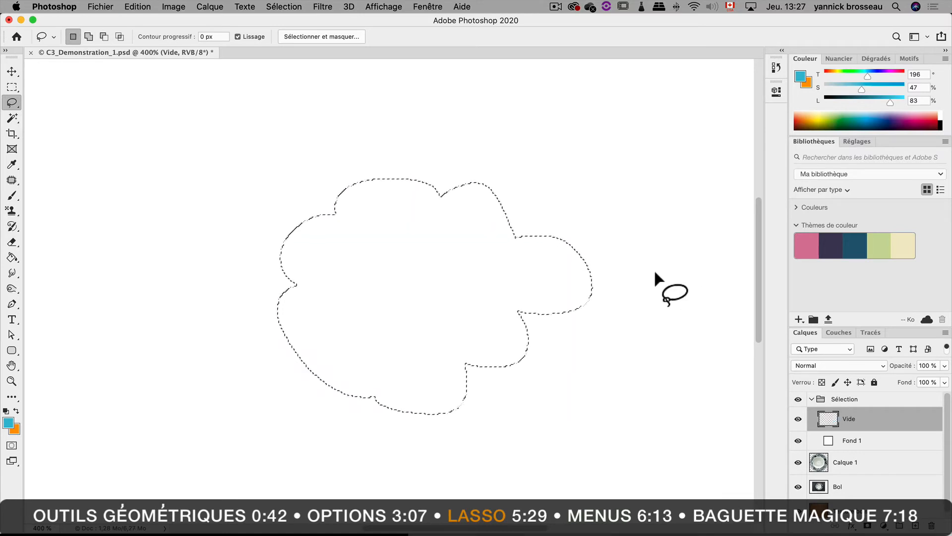
key("super+d")
Lasso an open half-cloud outline that closes with a straight lower edge, fill it with light blue, and clear the layer
mouse_move(533, 234)
left_mouse_down()
mouse_move(464, 165)
mouse_move(333, 188)
mouse_move(190, 258)
mouse_move(136, 384)
left_mouse_up()
key("alt+BackSpace")
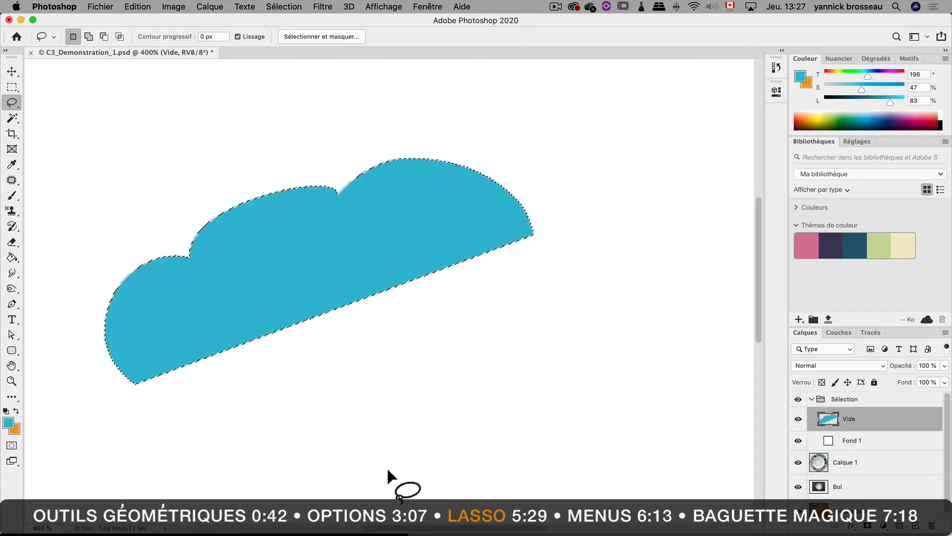
key("super+d")
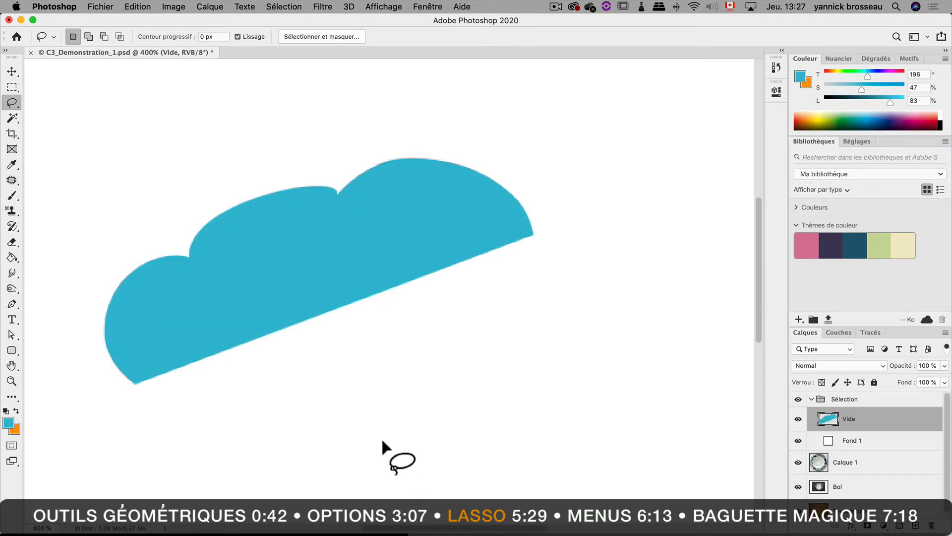
key("super+a")
key("BackSpace")
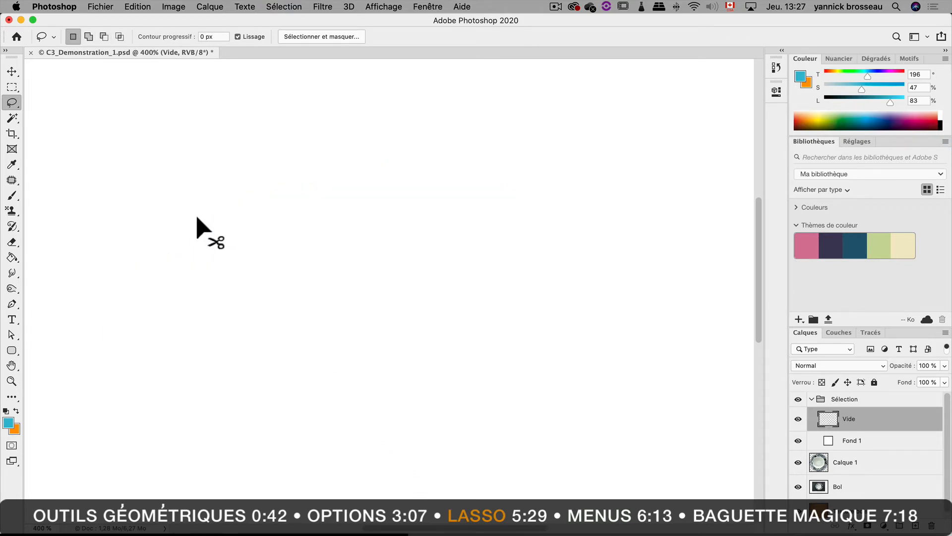
Draw a closed eight-sided selection across the middle of the canvas with the Polygonal Lasso
left_click(12, 102)
left_click(97, 112)
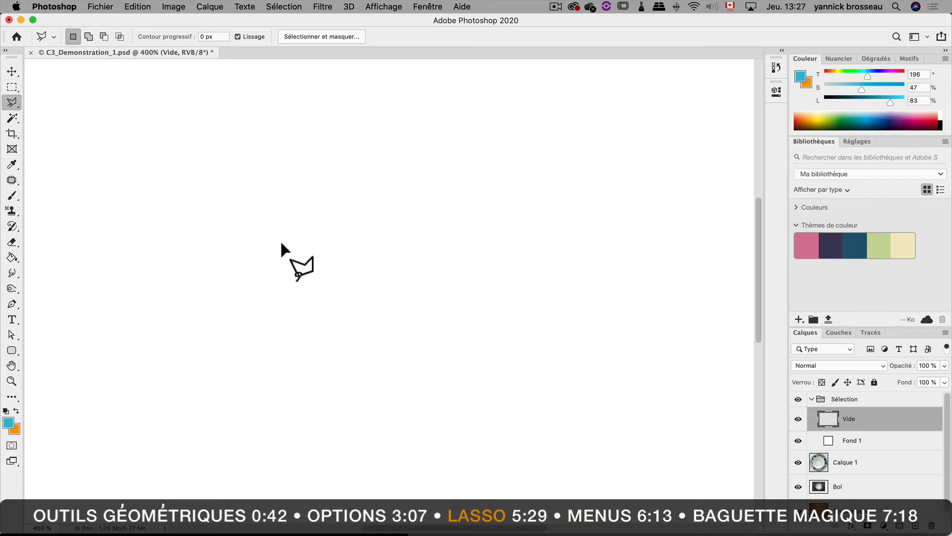
left_click(242, 197)
left_click(389, 163)
left_click(554, 325)
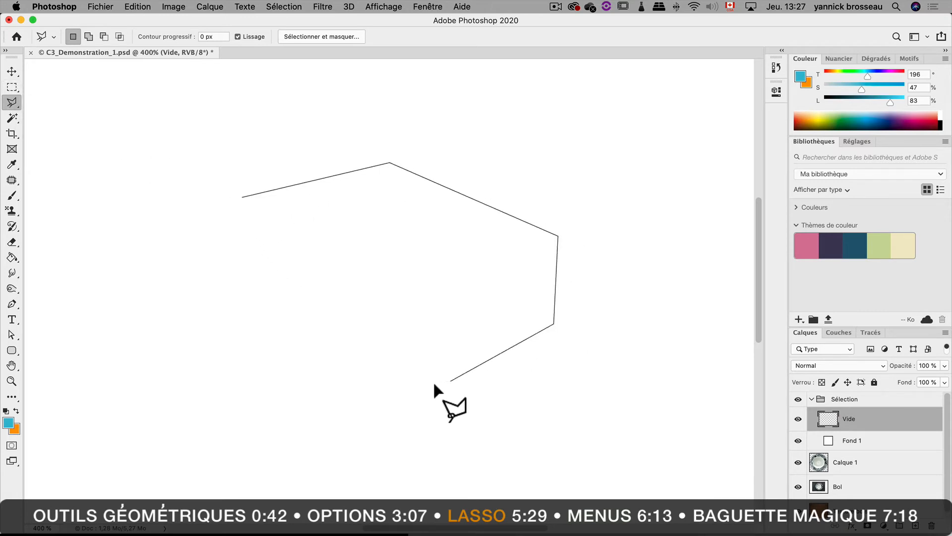
left_click(401, 390)
left_click(236, 382)
left_click(166, 263)
left_click(188, 213)
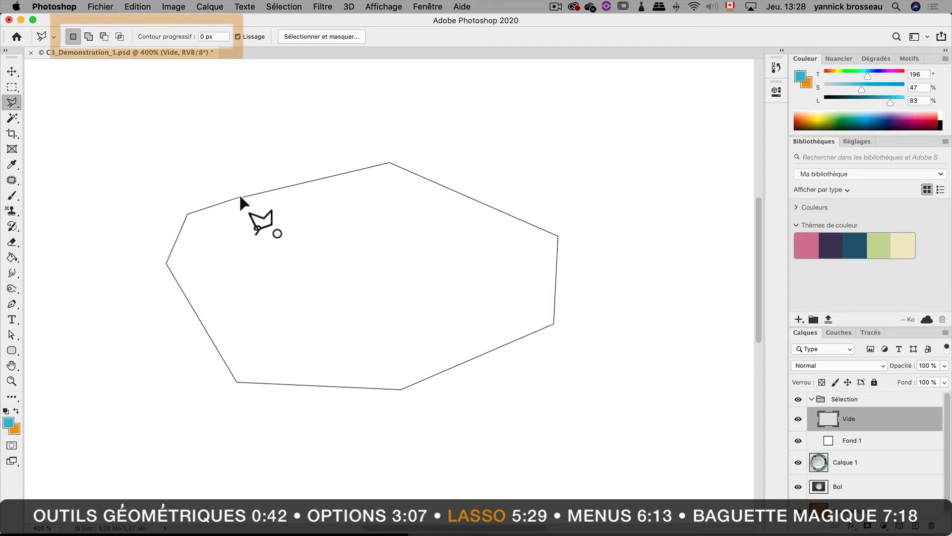
left_click(242, 198)
Try a light blue foreground fill in the polygonal selection, erasing the fill and deselecting the polygon
key("alt+BackSpace")
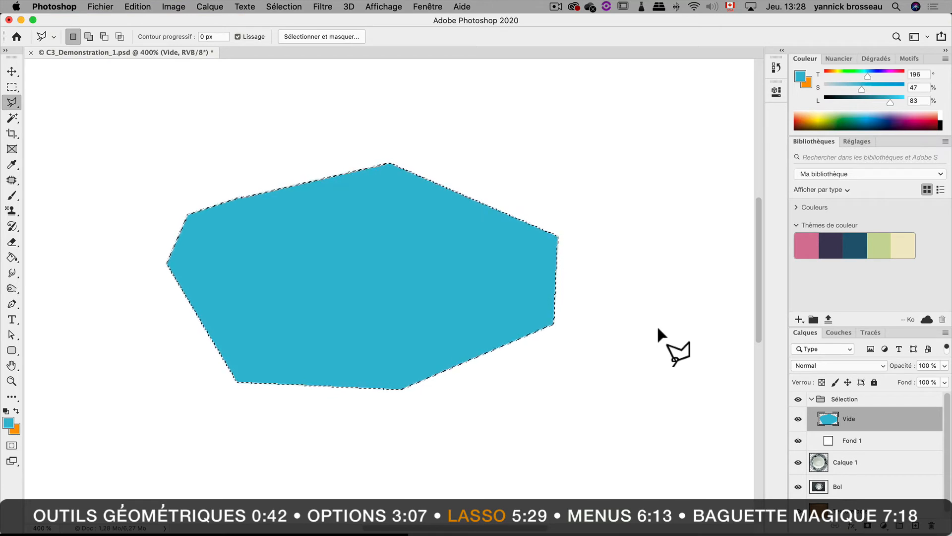
key("BackSpace")
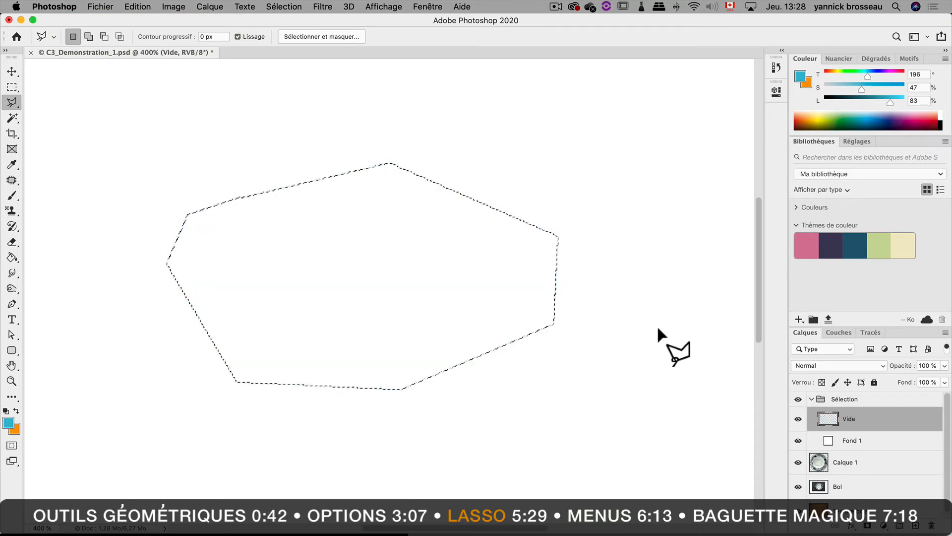
key("super+d")
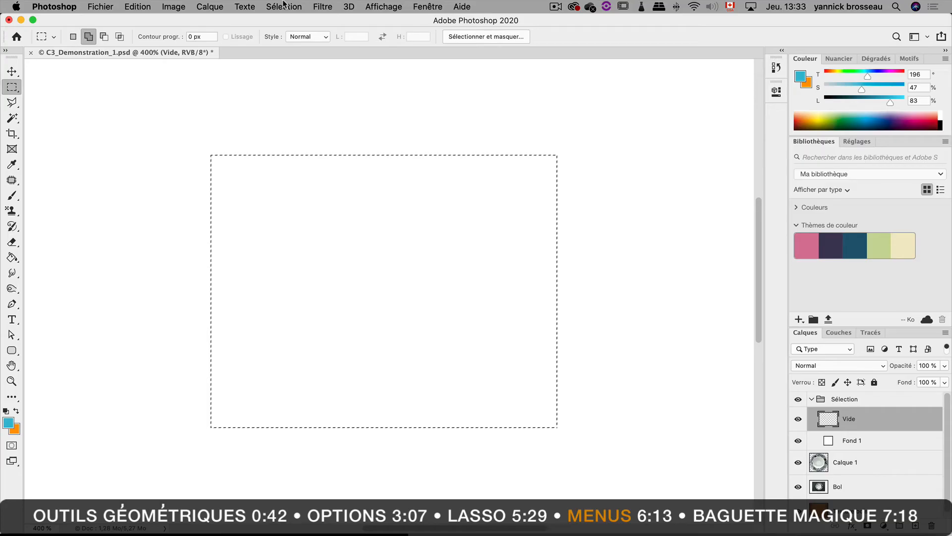
Try Select All and Deselect with the rectangular selection active, undoing the deselection
left_click(284, 5)
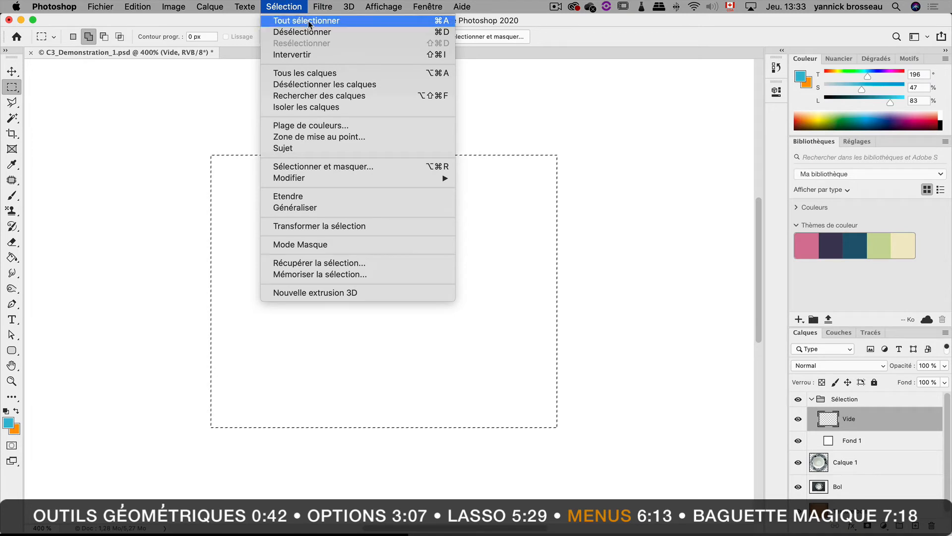
left_click(392, 22)
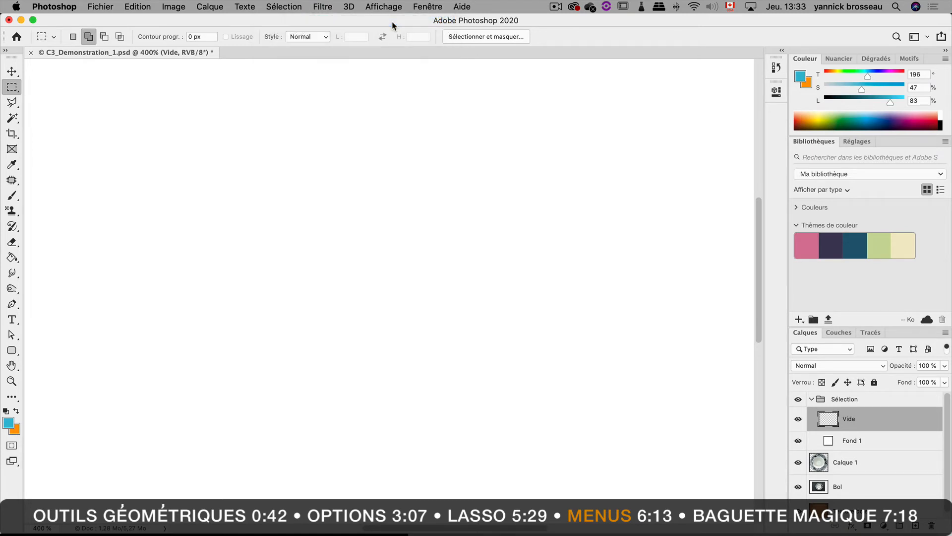
left_click(285, 7)
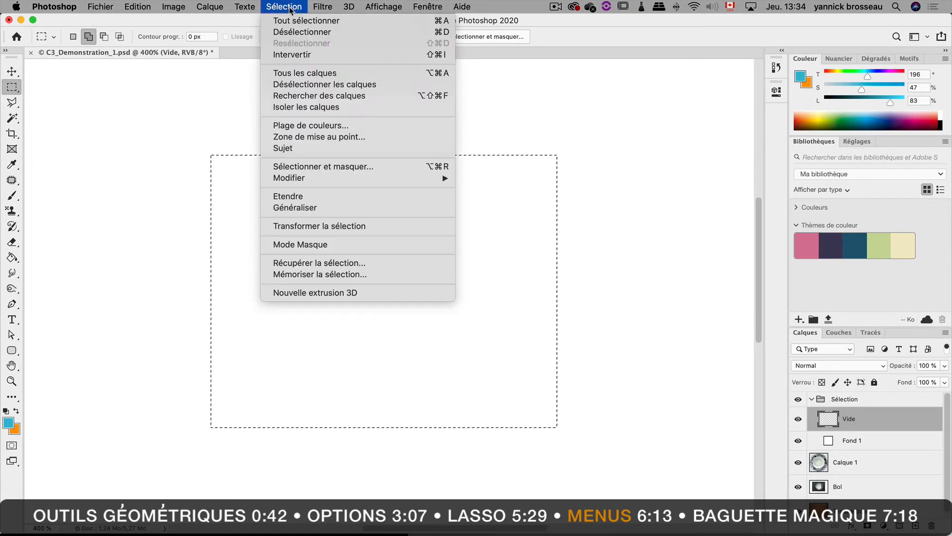
left_click(376, 31)
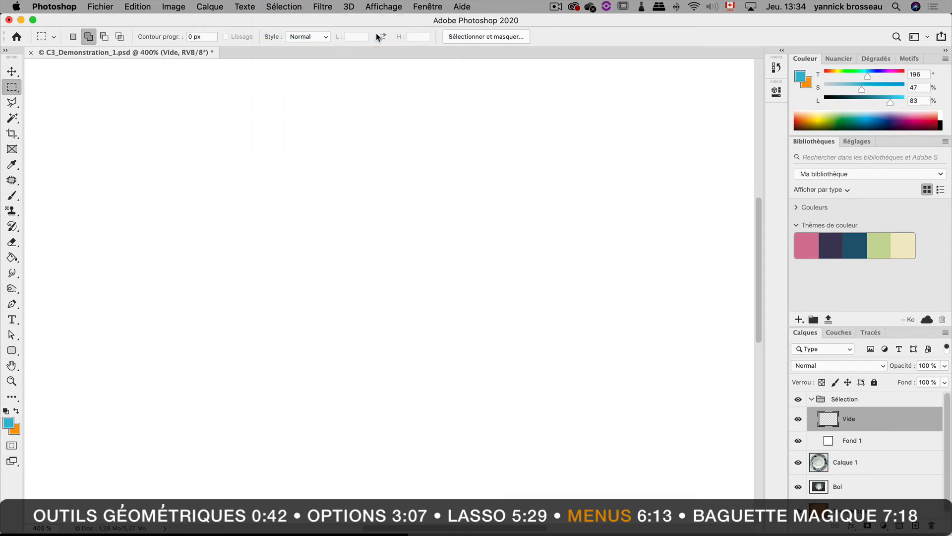
key("super+z")
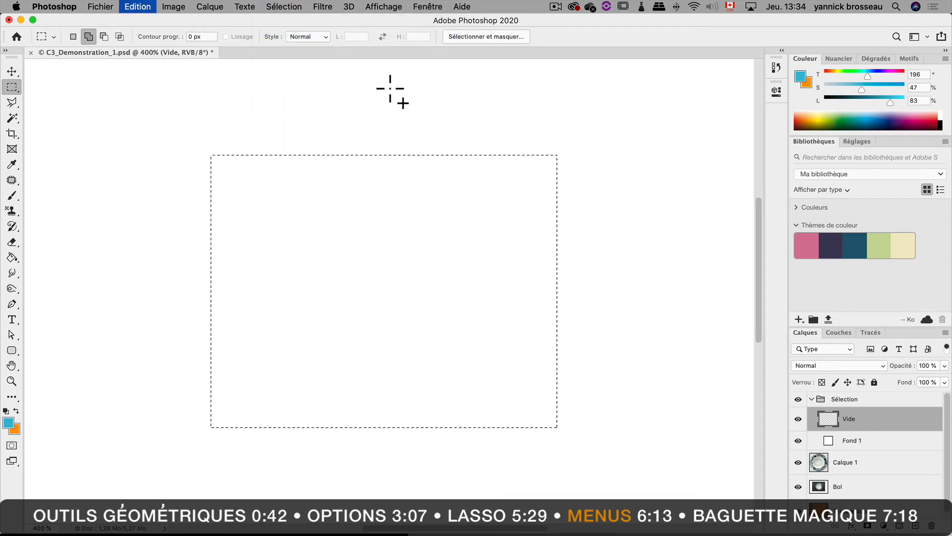
Invert the rectangular selection and try a light blue fill in the area around the rectangle, undoing the fill
left_click(279, 7)
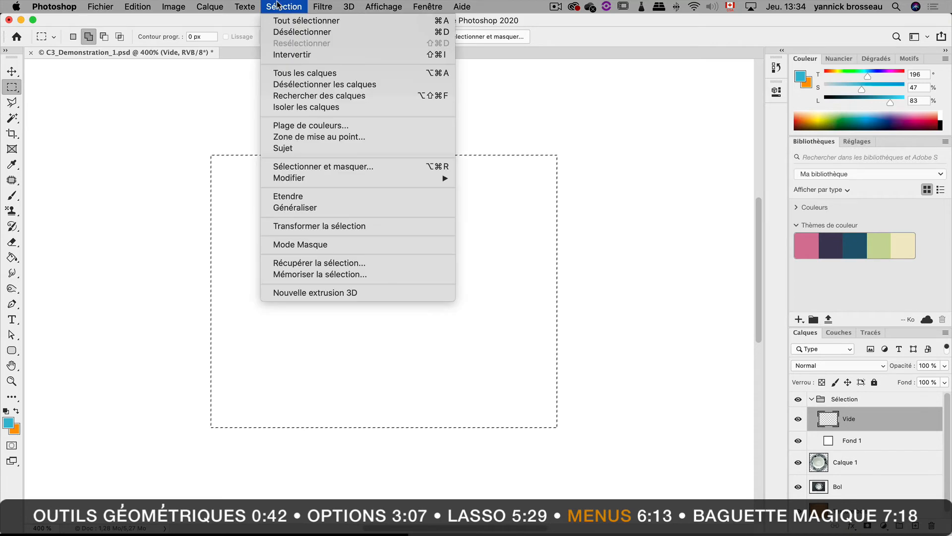
left_click(374, 55)
key("alt+BackSpace")
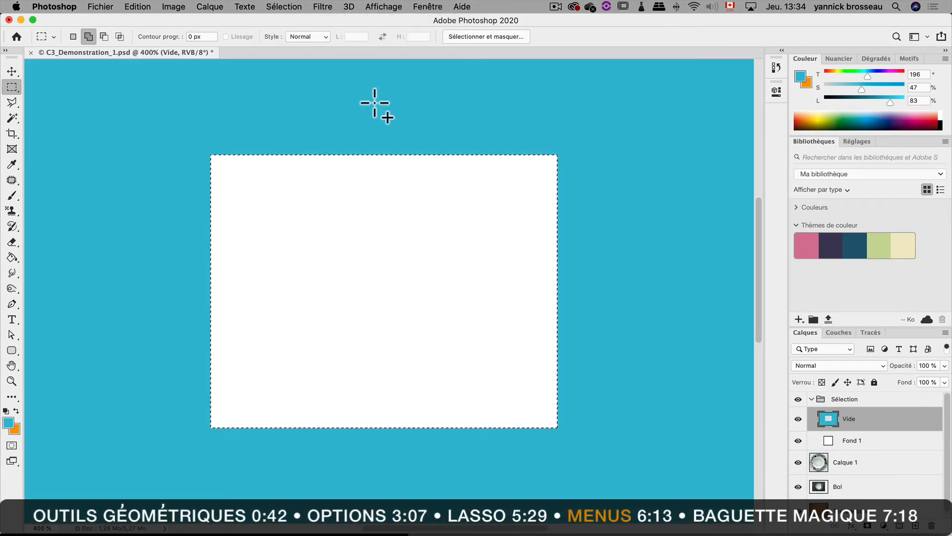
key("super+z")
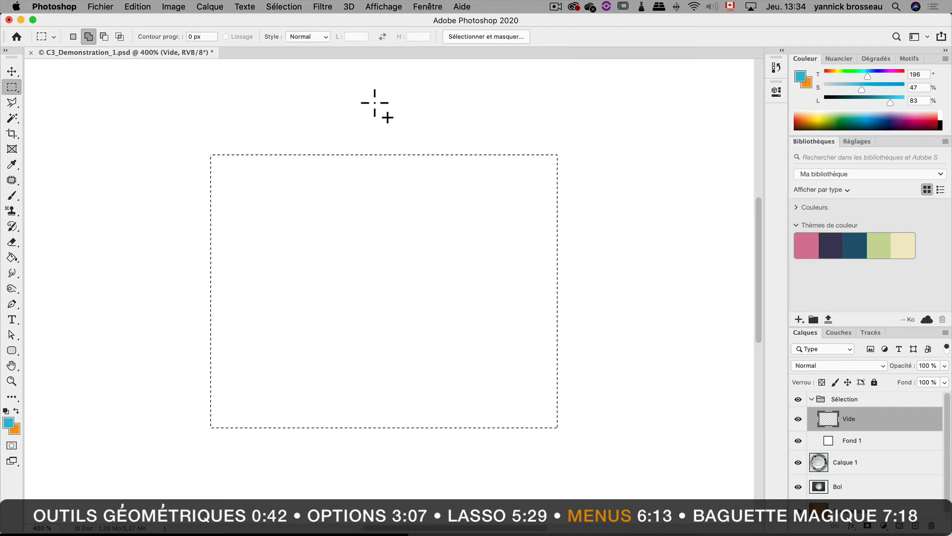
Contract the active selection by 15 pixels
left_click(278, 7)
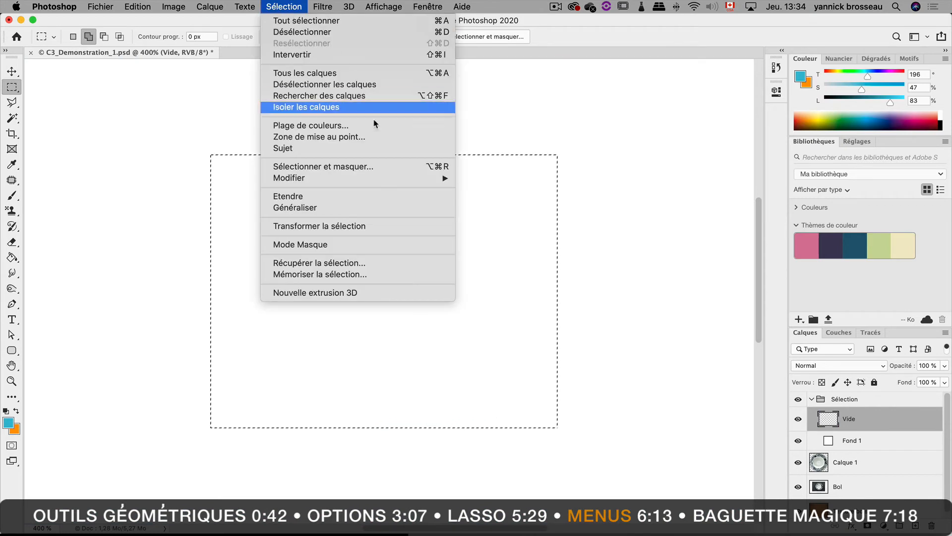
mouse_move(388, 177)
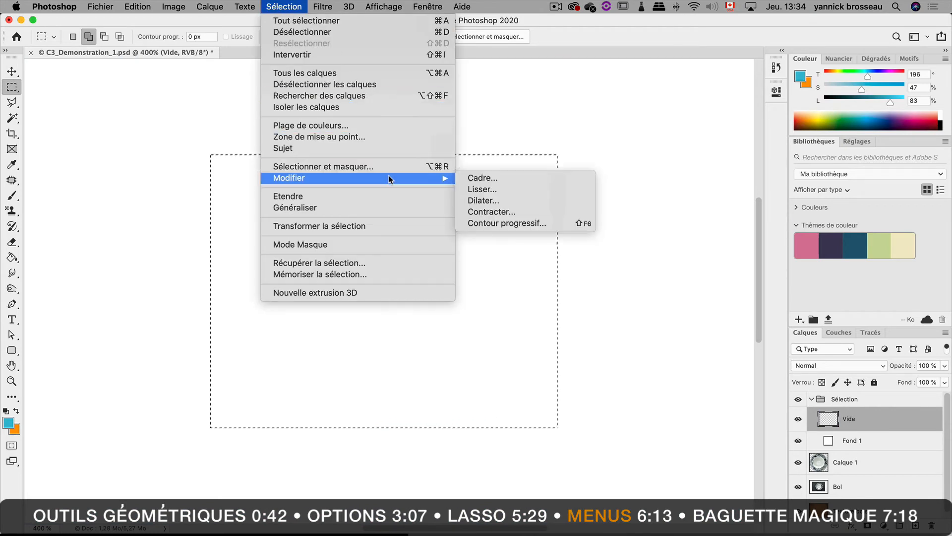
left_click(578, 200)
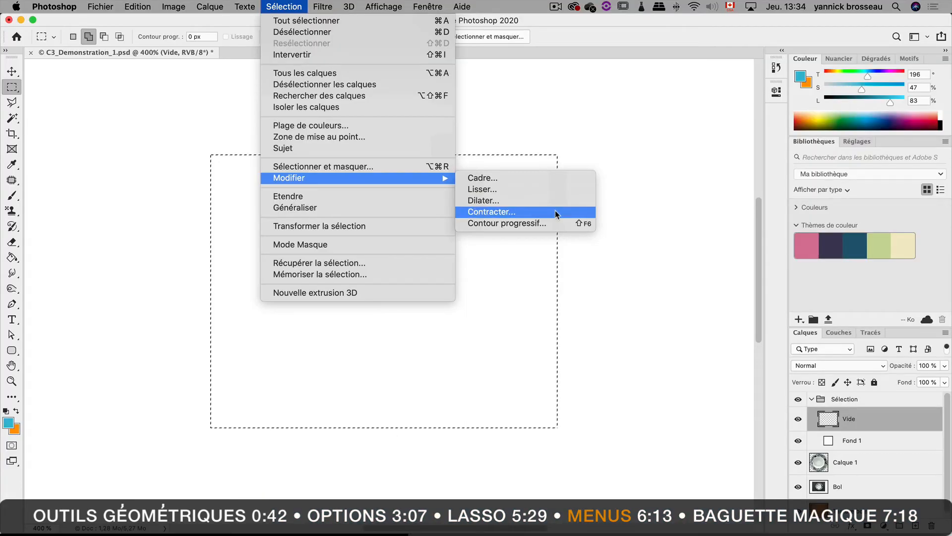
left_click(555, 210)
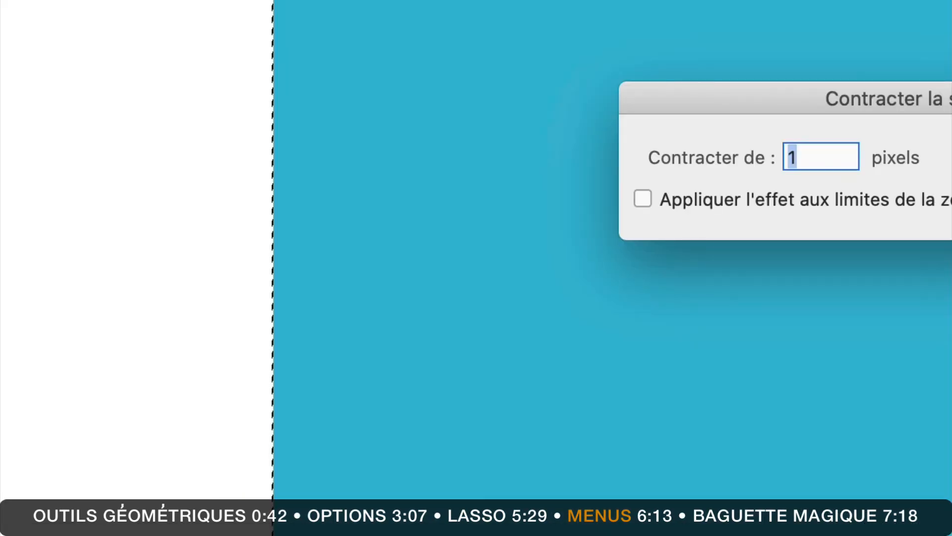
type("15")
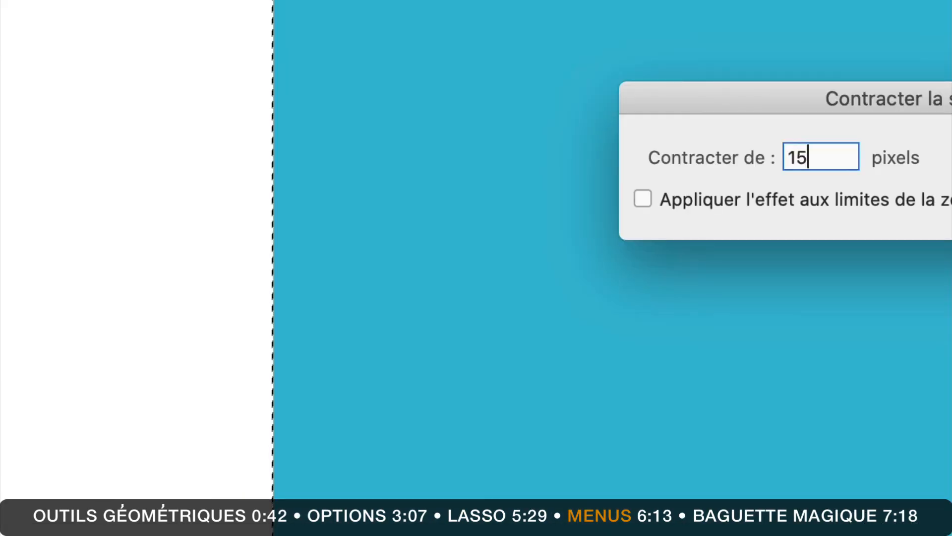
key("Return")
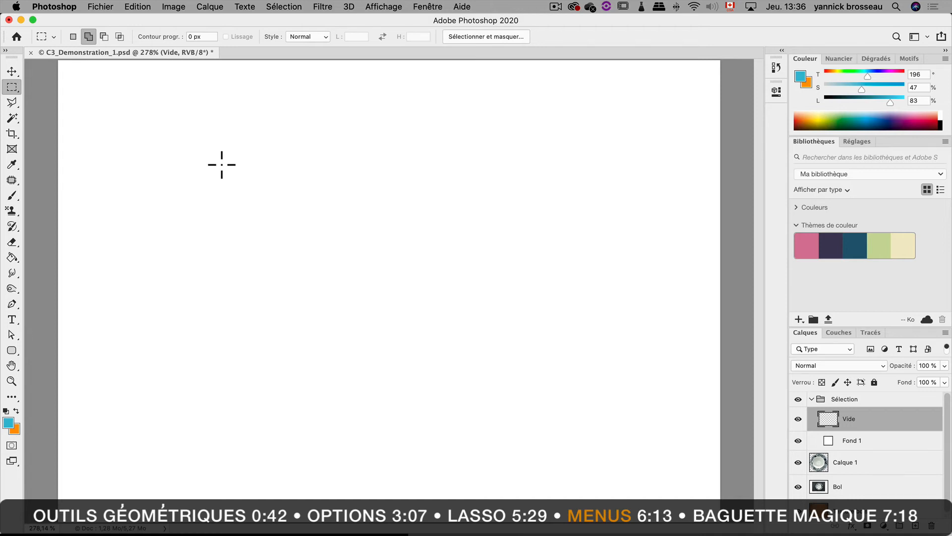
Draw a rectangular marquee across the middle of the canvas and save the selection as a new channel named Rectangle
left_click_drag(221, 165, 542, 384)
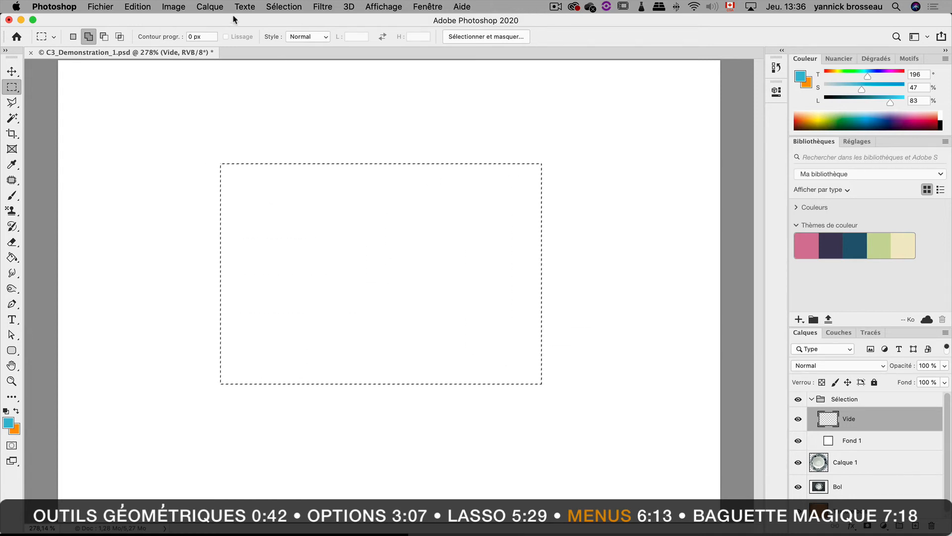
left_click(284, 7)
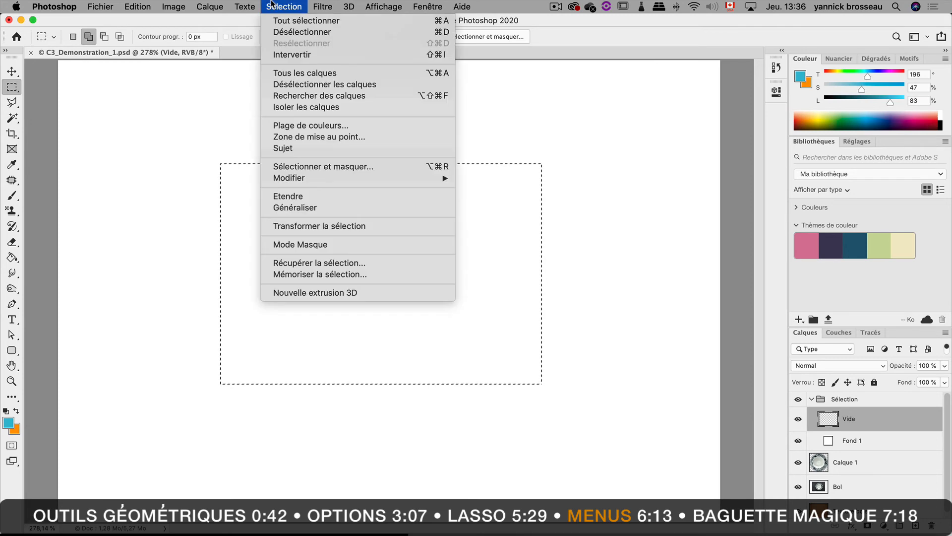
left_click(396, 276)
type("R")
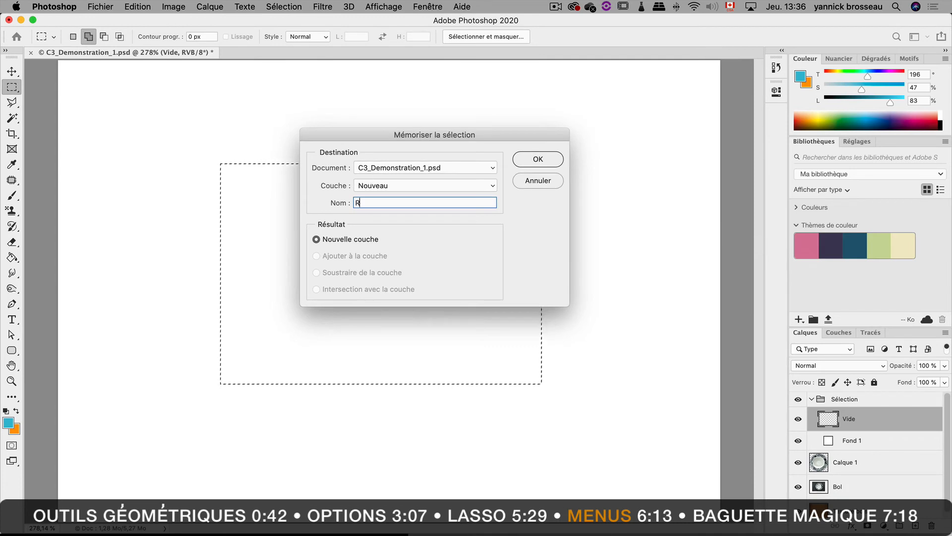
type("ecatngle")
key("BackSpace")
key("BackSpace")
key("BackSpace")
key("BackSpace")
key("BackSpace")
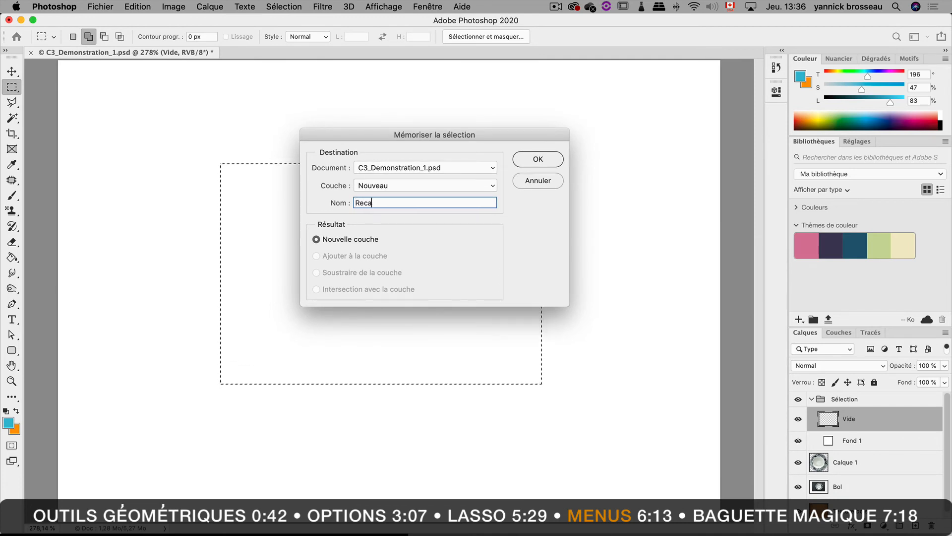
key("BackSpace")
type("tangle")
left_click(536, 159)
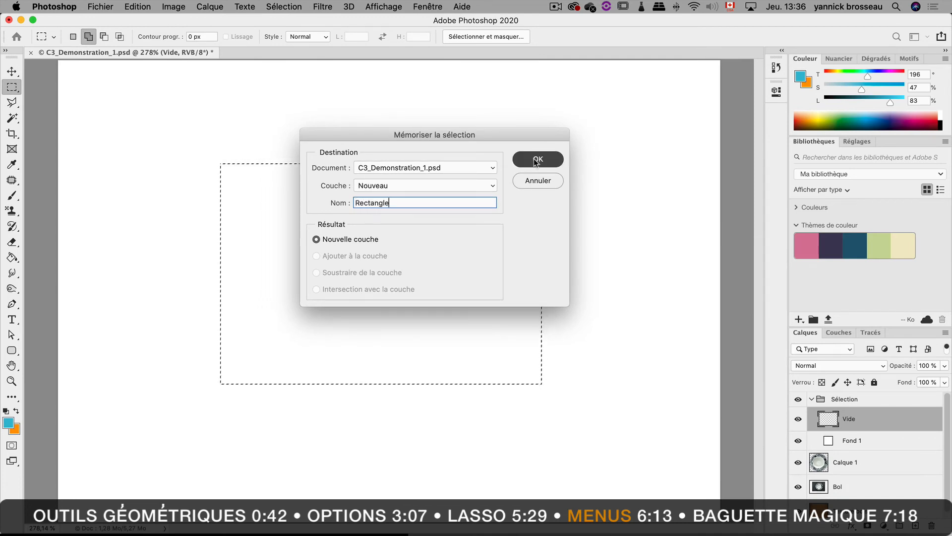
Deselect the rectangle and load the saved Rectangle channel back as a new selection
key("super+d")
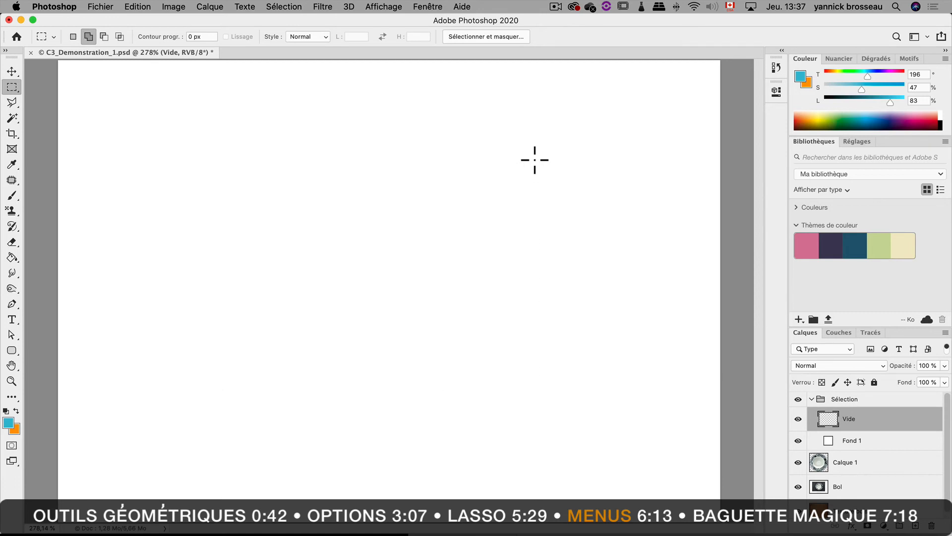
left_click(281, 6)
left_click(370, 263)
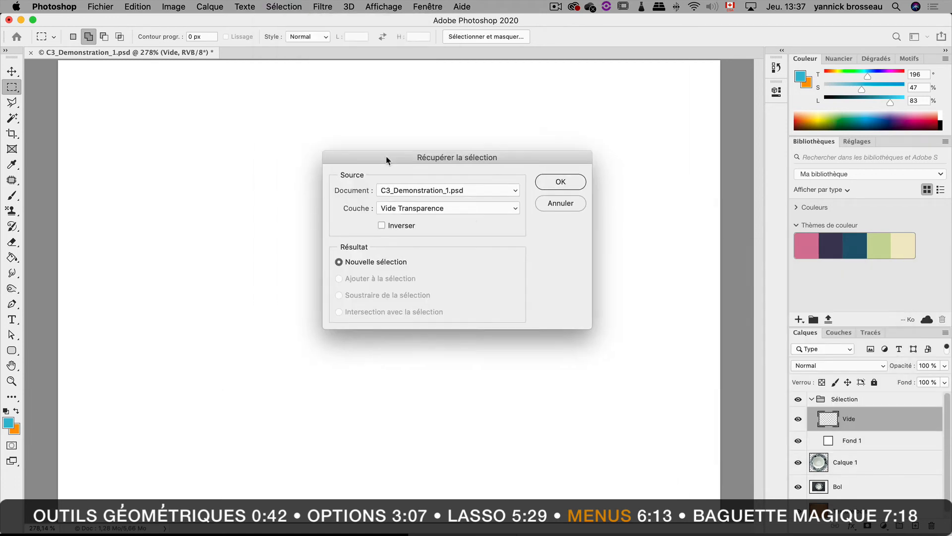
left_click(483, 207)
left_click(476, 236)
left_click(562, 183)
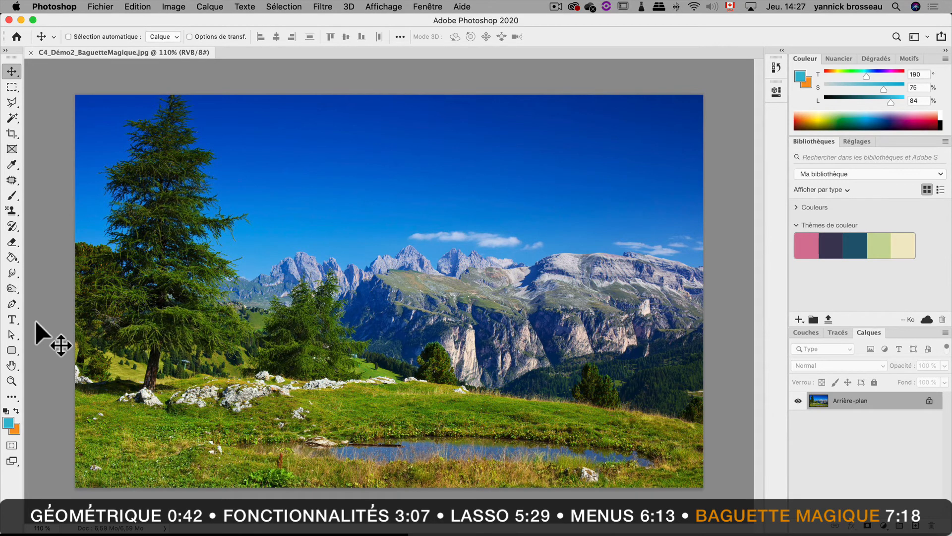
Select bands of the blue sky in the mountain photo with the Magic Wand at tolerance 15
left_click(12, 118)
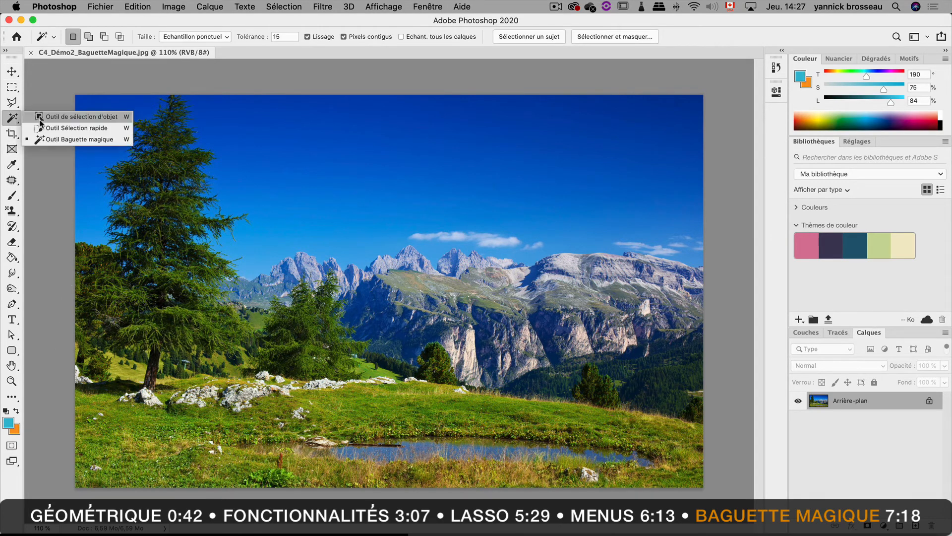
left_click(120, 142)
left_click(441, 146)
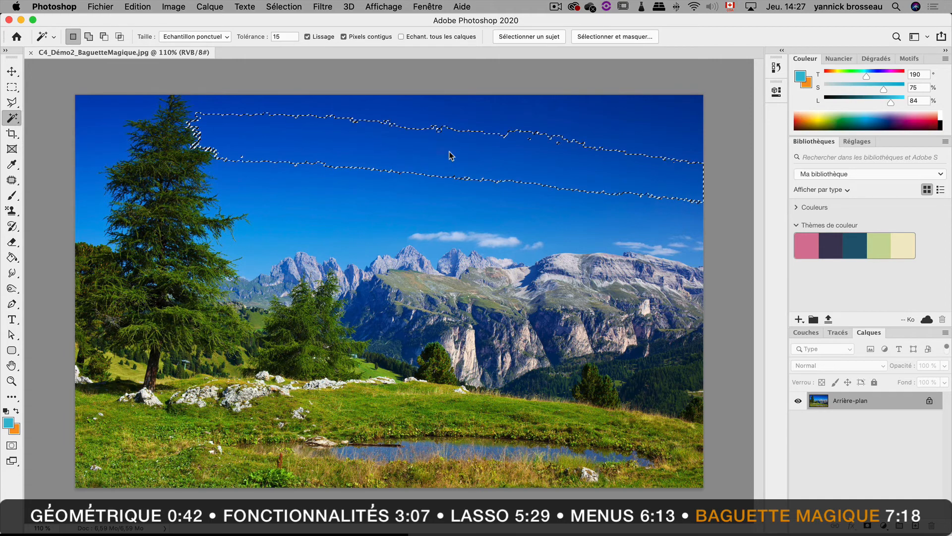
left_click_drag(437, 162, 411, 177)
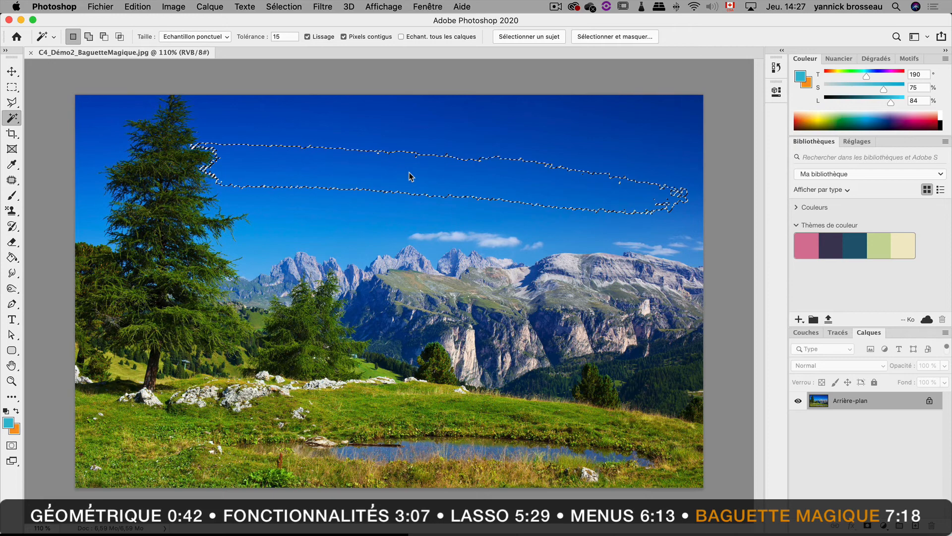
Set the Magic Wand tolerance to 35, clear the current selection and select the upper sky again
left_click(195, 36)
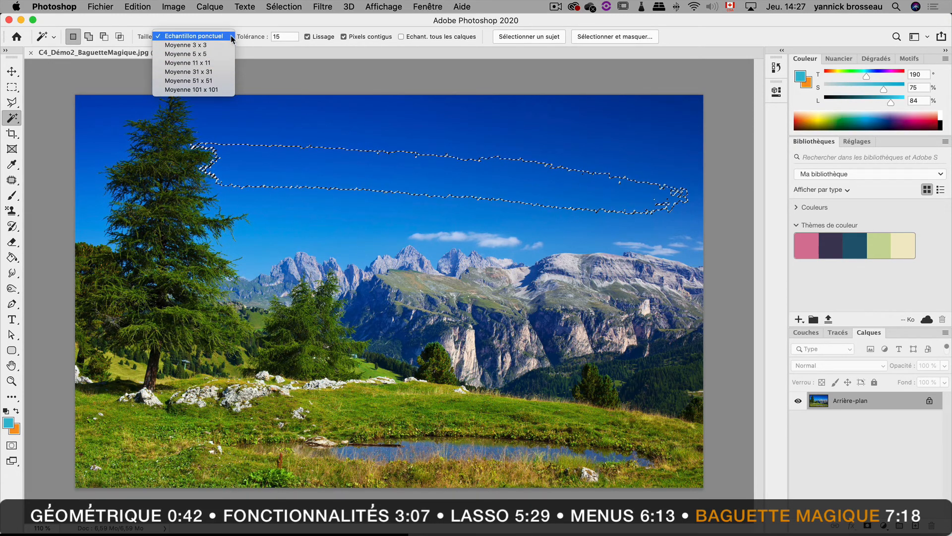
left_click(230, 37)
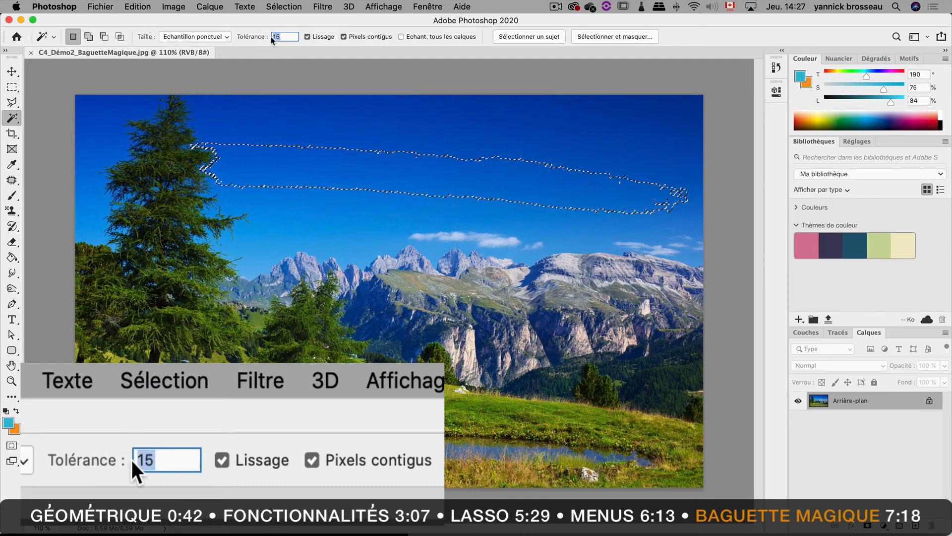
type("35")
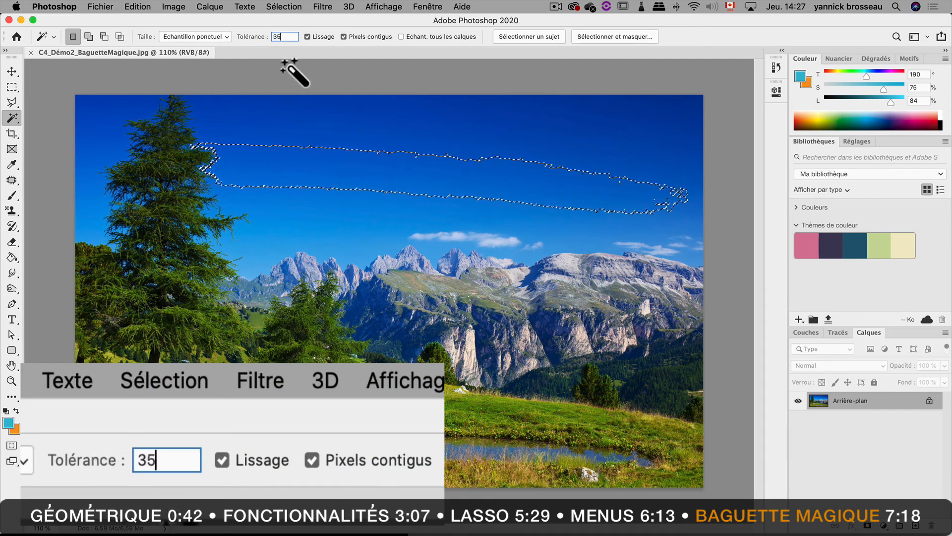
key("super+d")
left_click(332, 130)
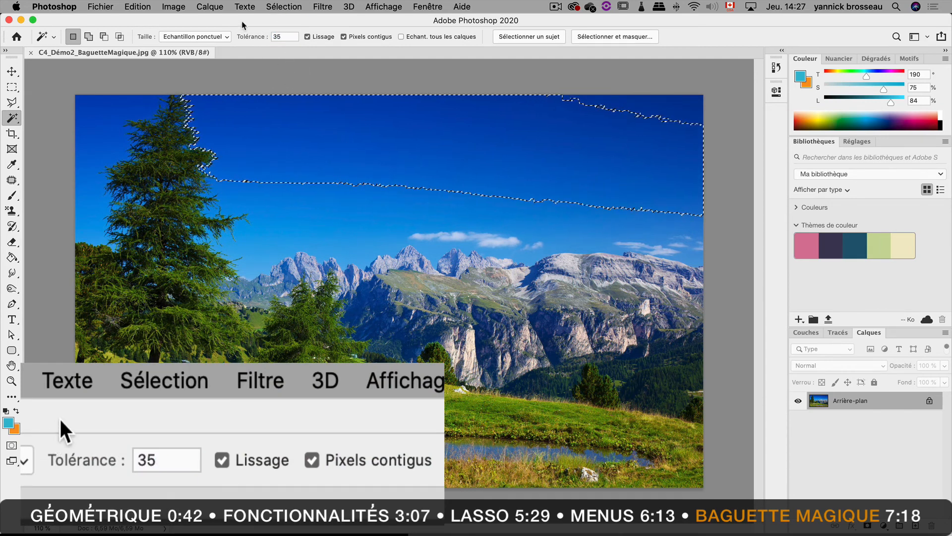
Deselect the sky, raise the Magic Wand tolerance to 50 and sample the upper sky beside the tall tree
key("super+d")
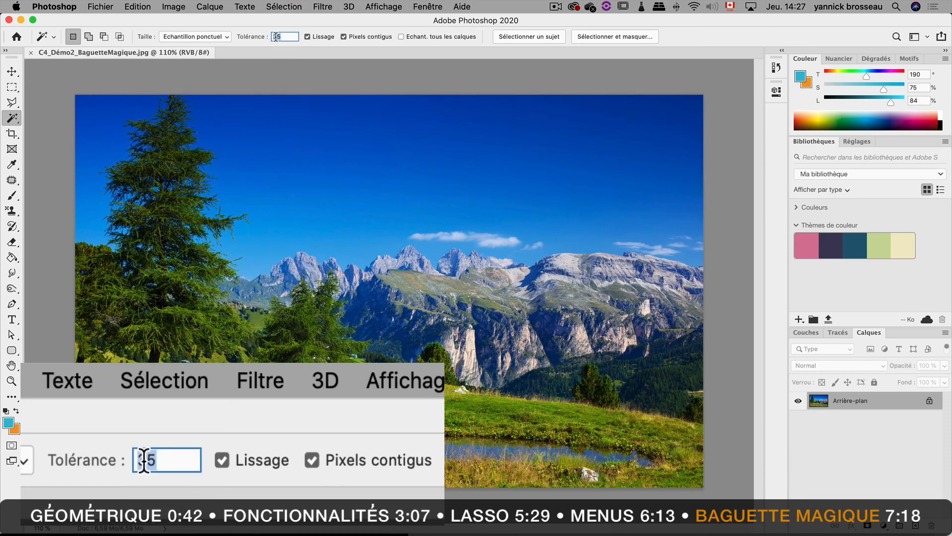
type("50")
key("Return")
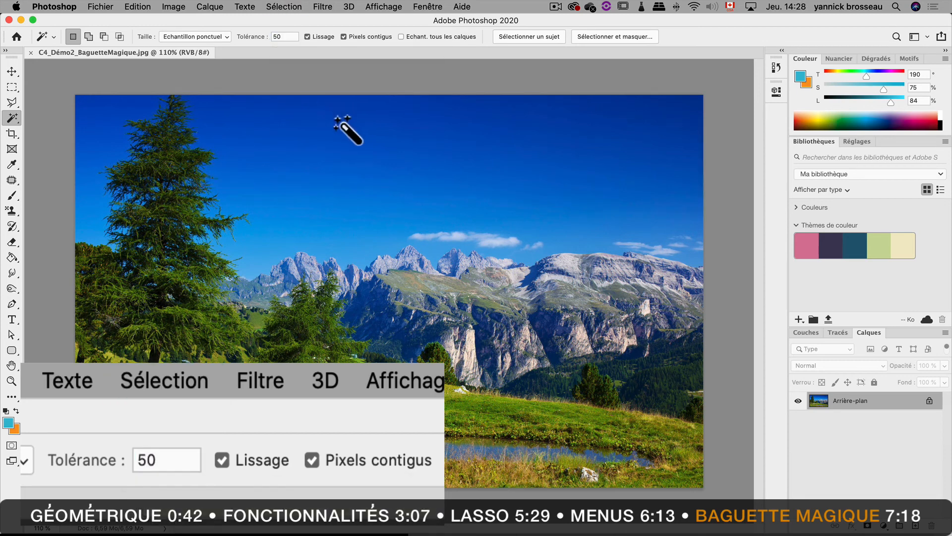
left_click(348, 140)
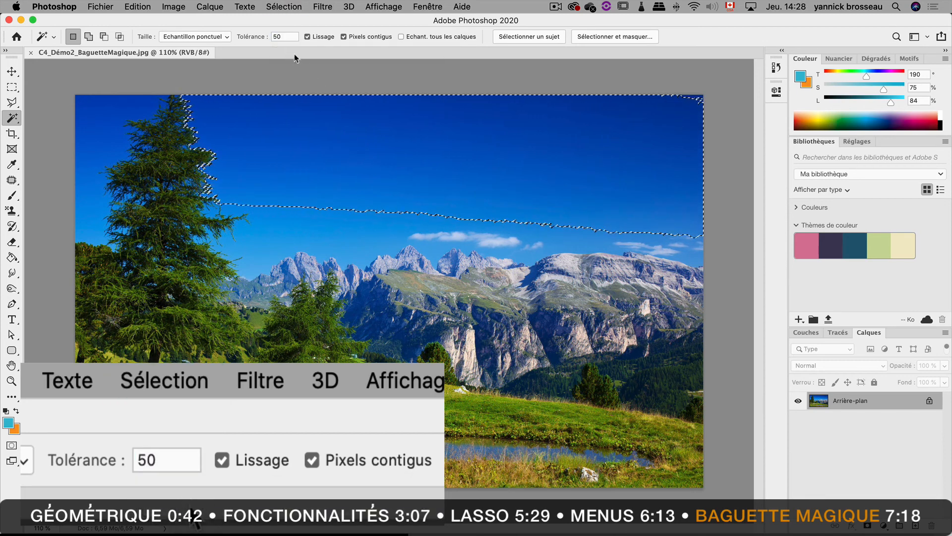
Try selecting the sky with the Magic Wand tolerance at 125, undoing that selection
left_click_drag(282, 36, 269, 37)
type("125")
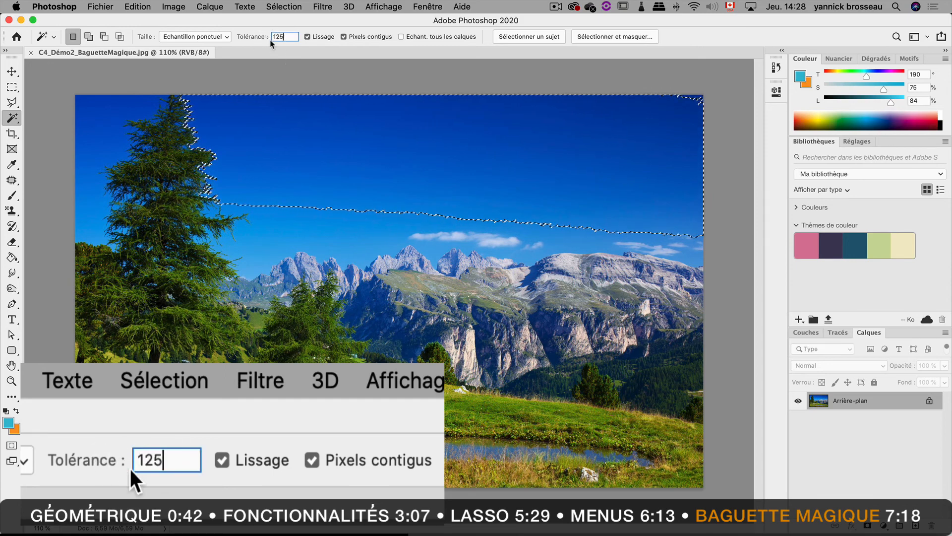
key("super+d")
left_click(405, 120)
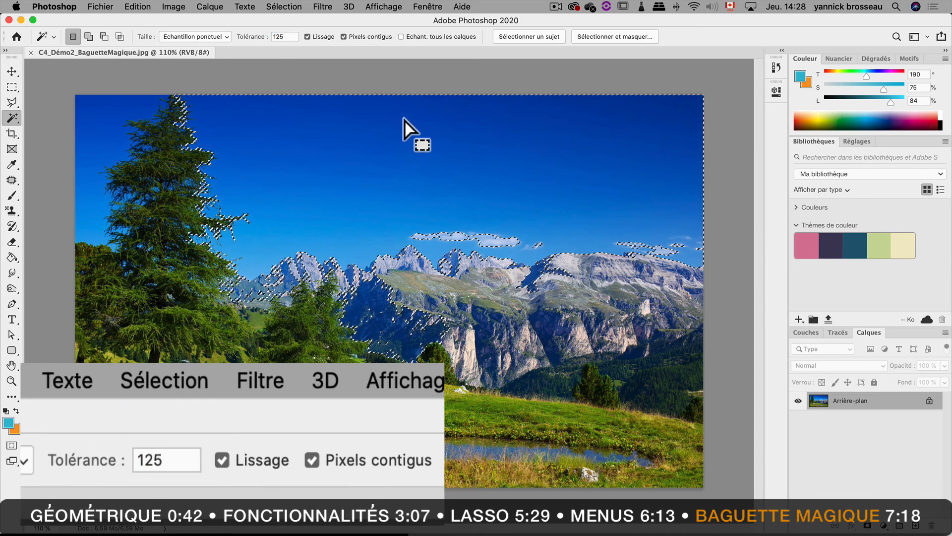
key("super+z")
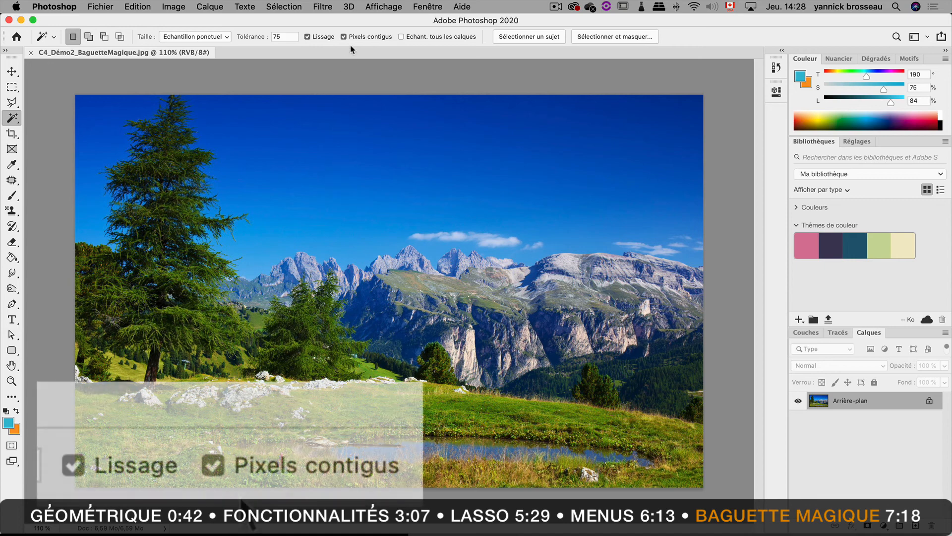
Select the sky at tolerance 25 with Pixels contigus off, adding the paler areas above the mountains and around the clouds
left_click(311, 117)
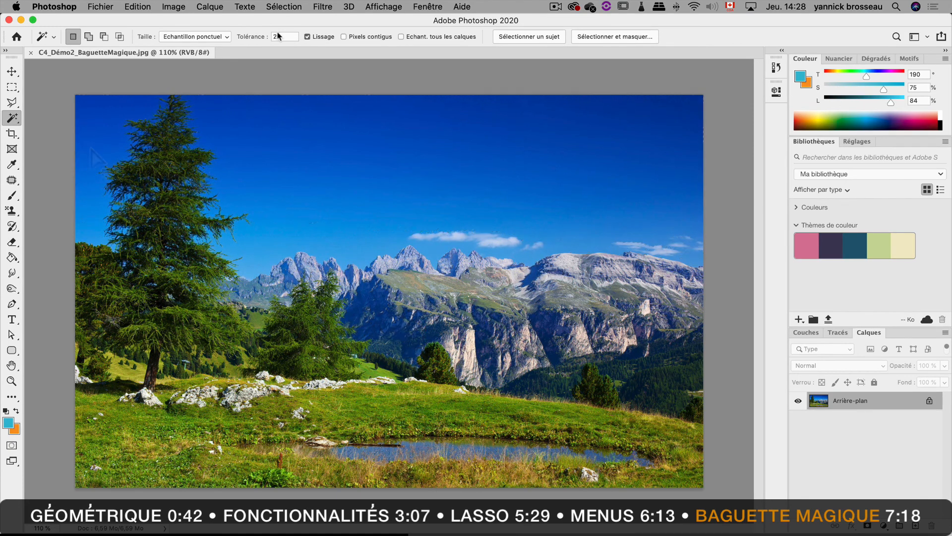
left_click(419, 125)
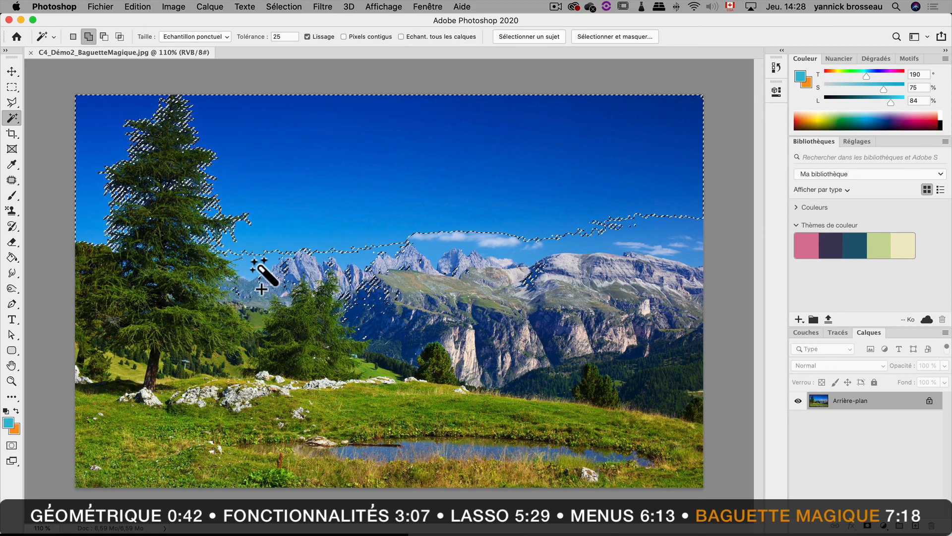
left_click(286, 239, "shift")
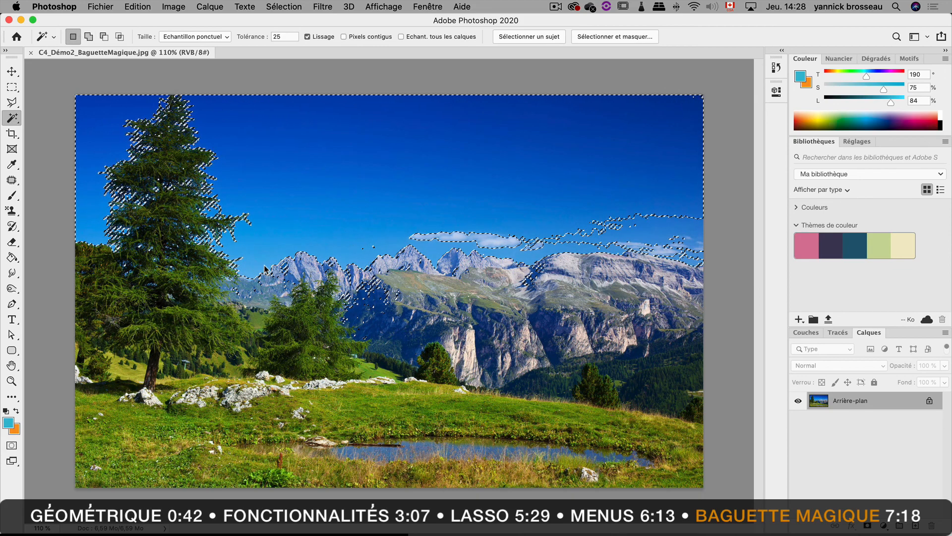
left_click(640, 223, "shift")
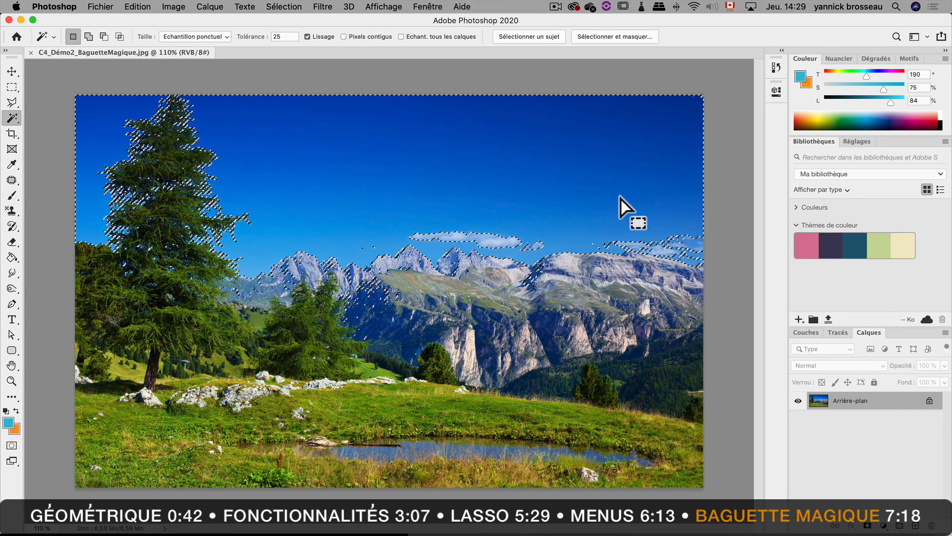